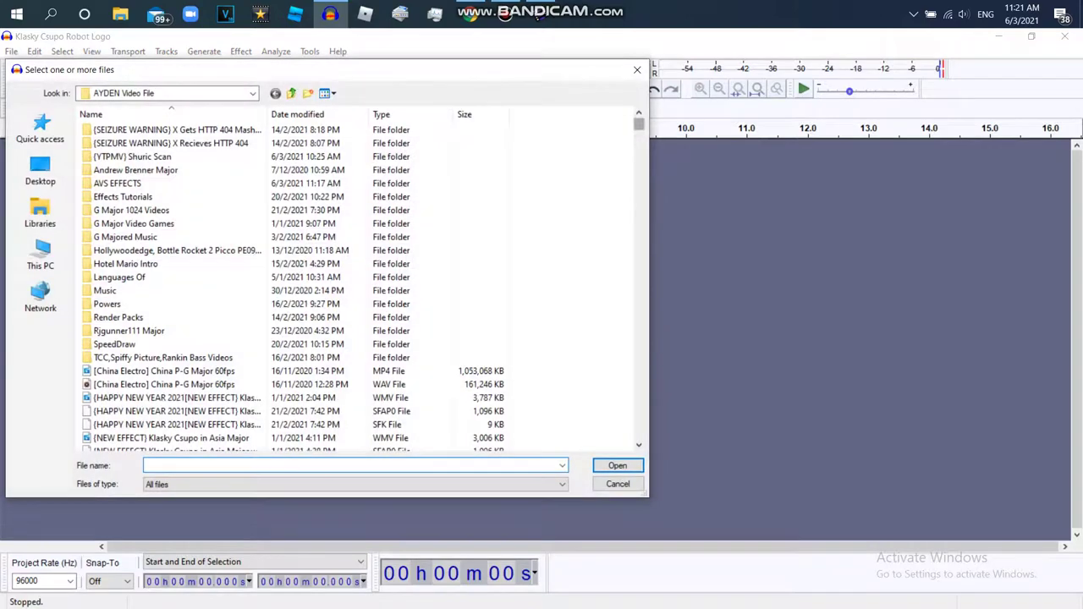
Step: Import the Klasky Csupo Robot Logo WMV file from the AYDEN Video File folder as an audio track
{"action": "scroll", "coordinate": [355, 283], "scroll_direction": "down", "scroll_amount": 20}
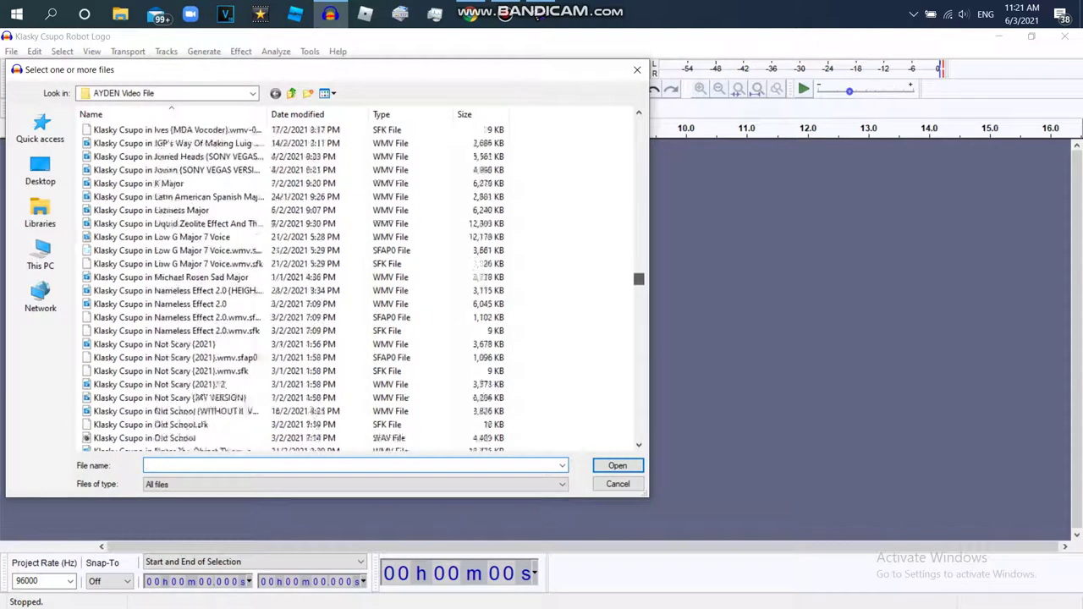
{"action": "scroll", "coordinate": [355, 283], "scroll_direction": "down", "scroll_amount": 5}
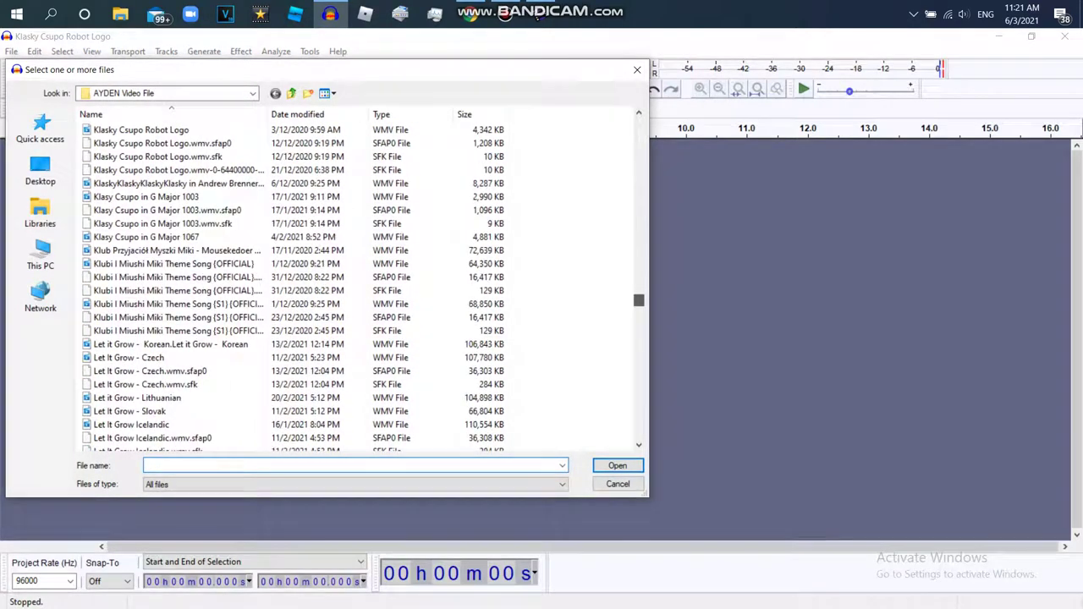
{"action": "left_click_drag", "start_coordinate": [639, 301], "coordinate": [639, 298]}
{"action": "double_click", "coordinate": [170, 196]}
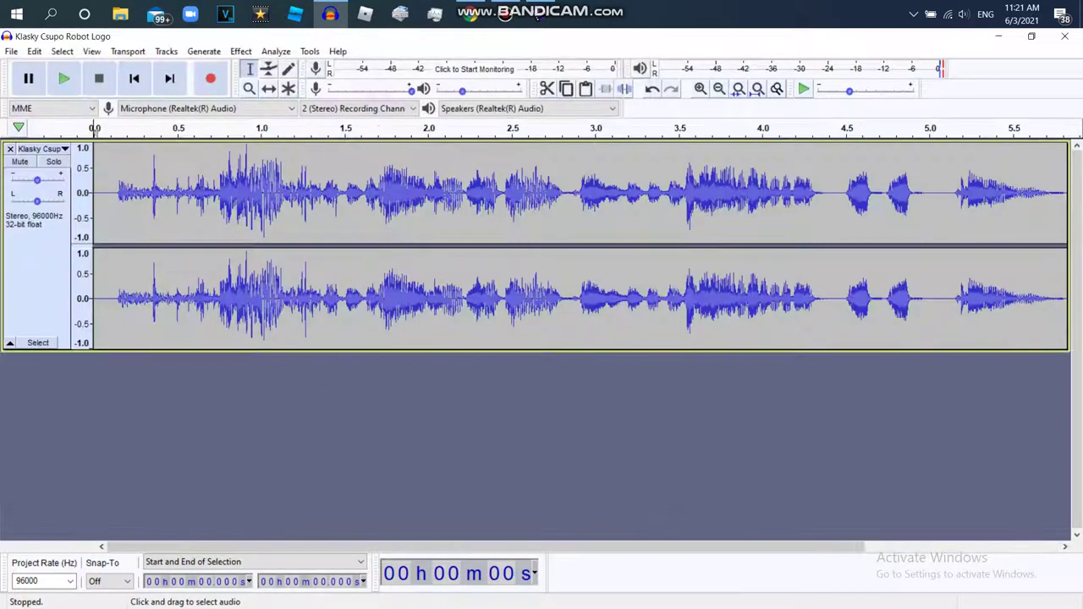
Step: Apply Sliding Stretch to the whole track with an initial pitch shift of -10 semitones and a final pitch shift of 11 semitones
{"action": "key", "text": "ctrl+a"}
{"action": "left_click", "coordinate": [241, 51]}
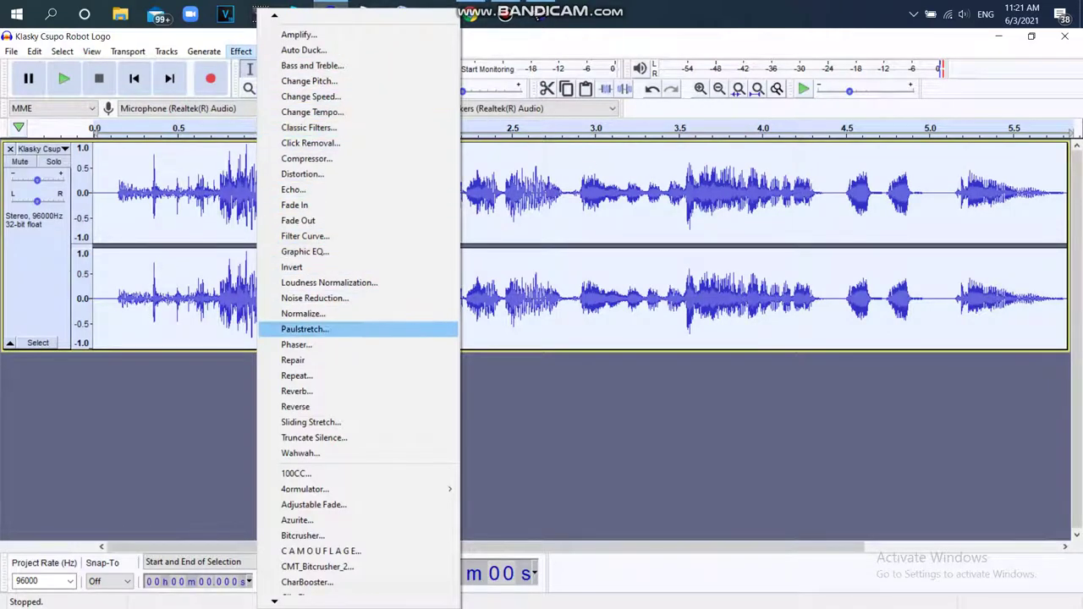
{"action": "scroll", "coordinate": [358, 308], "scroll_direction": "down", "scroll_amount": 5}
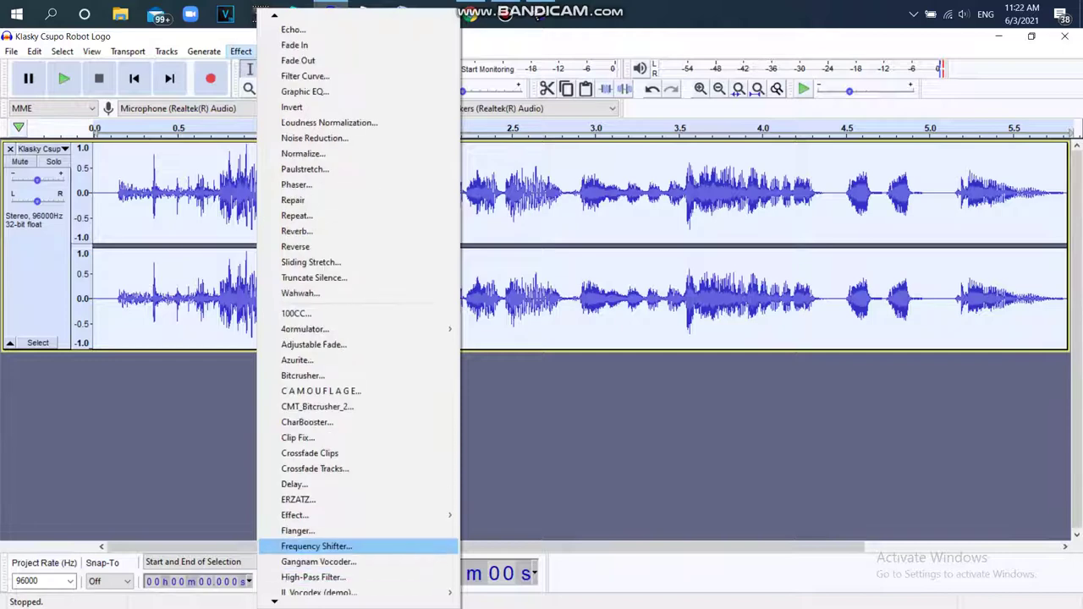
{"action": "left_click", "coordinate": [310, 454]}
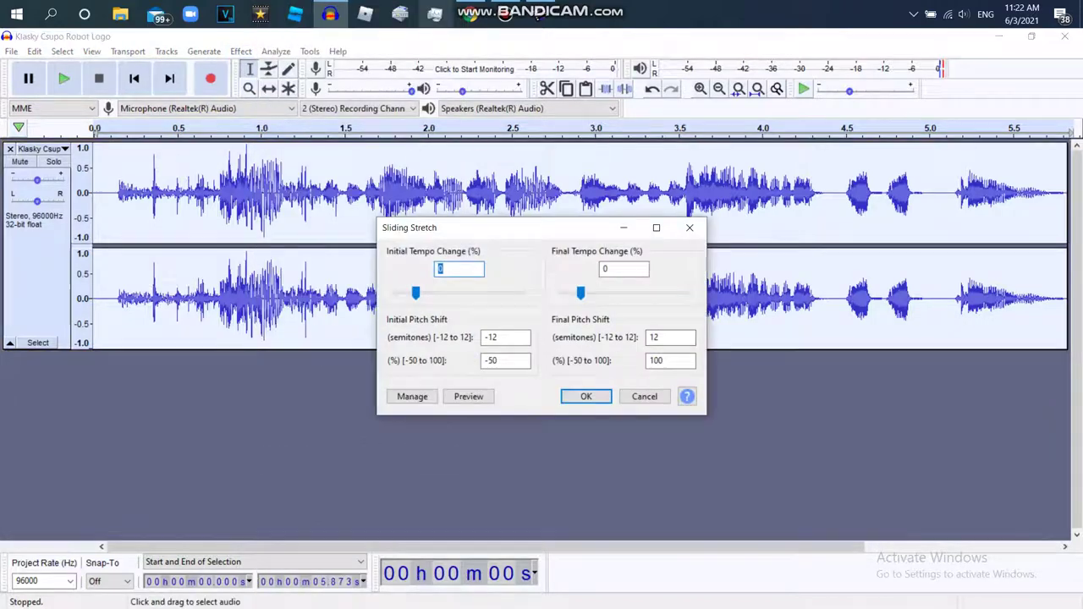
{"action": "left_click", "coordinate": [471, 13]}
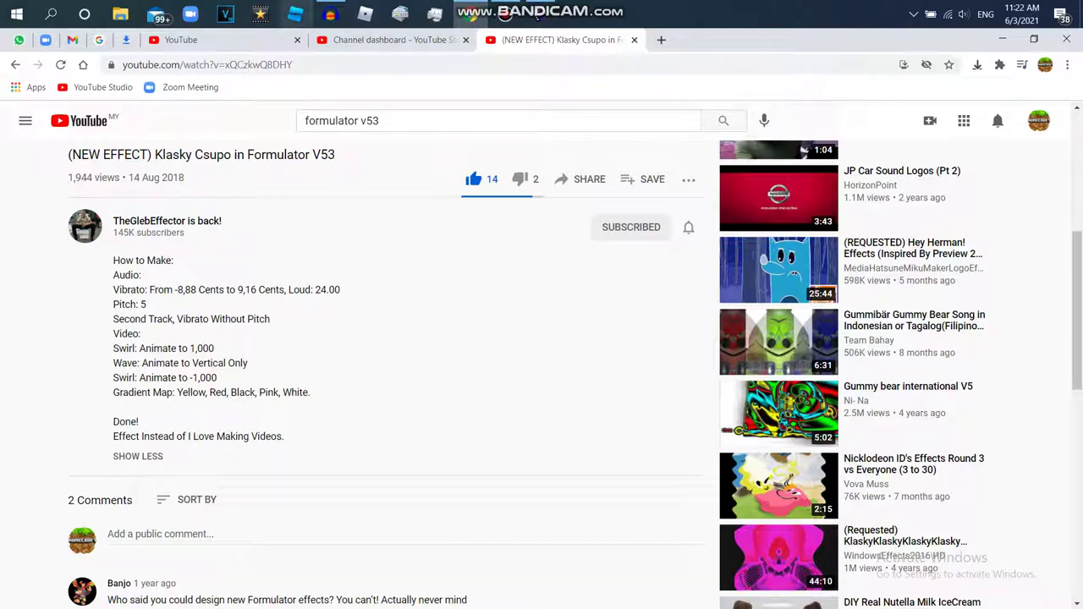
{"action": "key", "text": "alt+Tab"}
{"action": "left_click", "coordinate": [499, 338]}
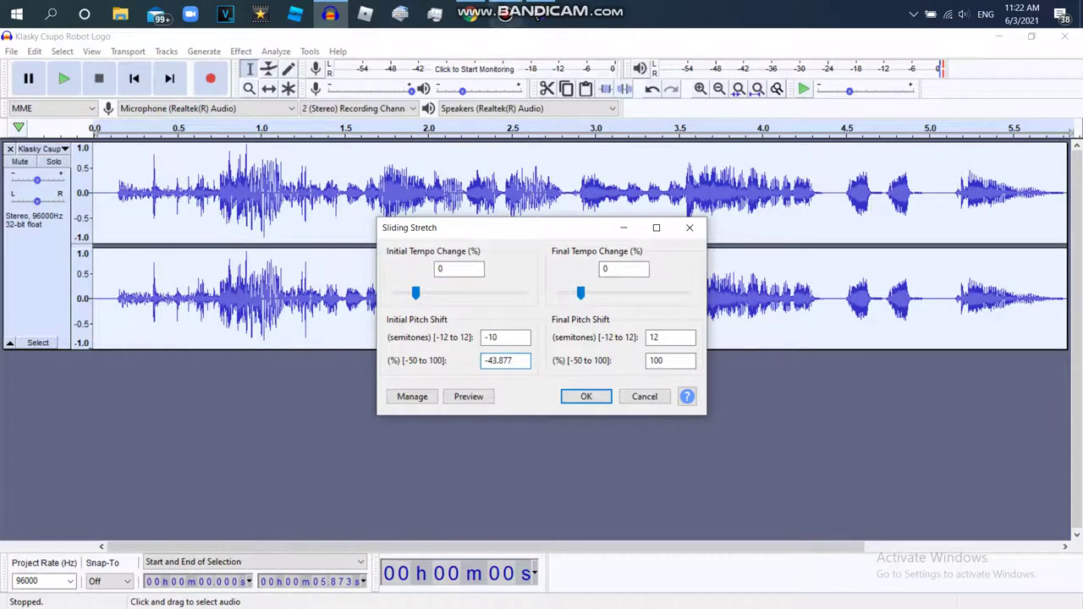
{"action": "key", "text": "alt+Tab"}
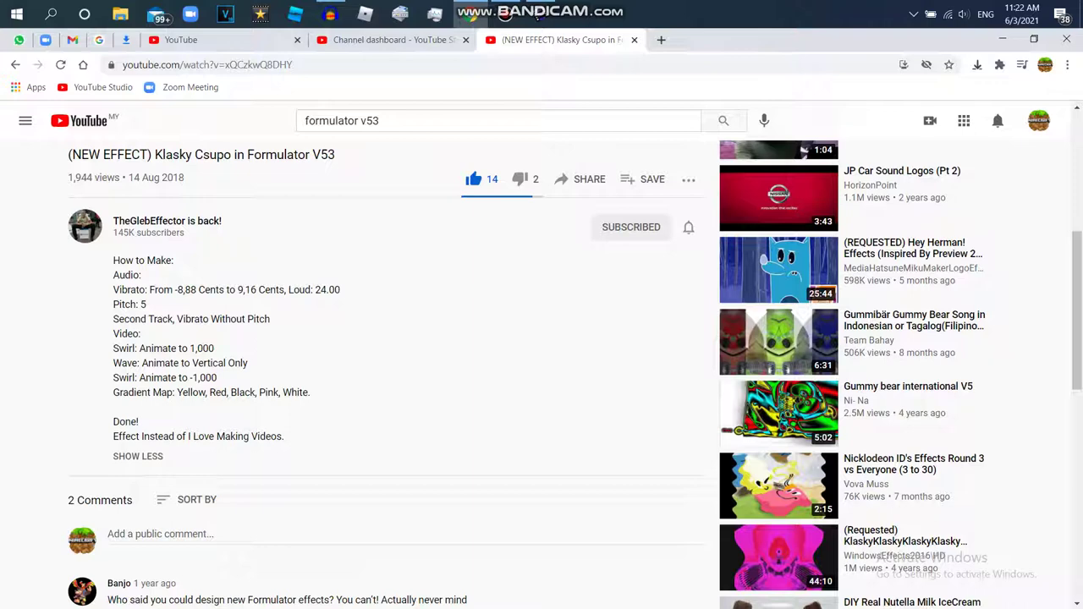
{"action": "key", "text": "alt+Tab"}
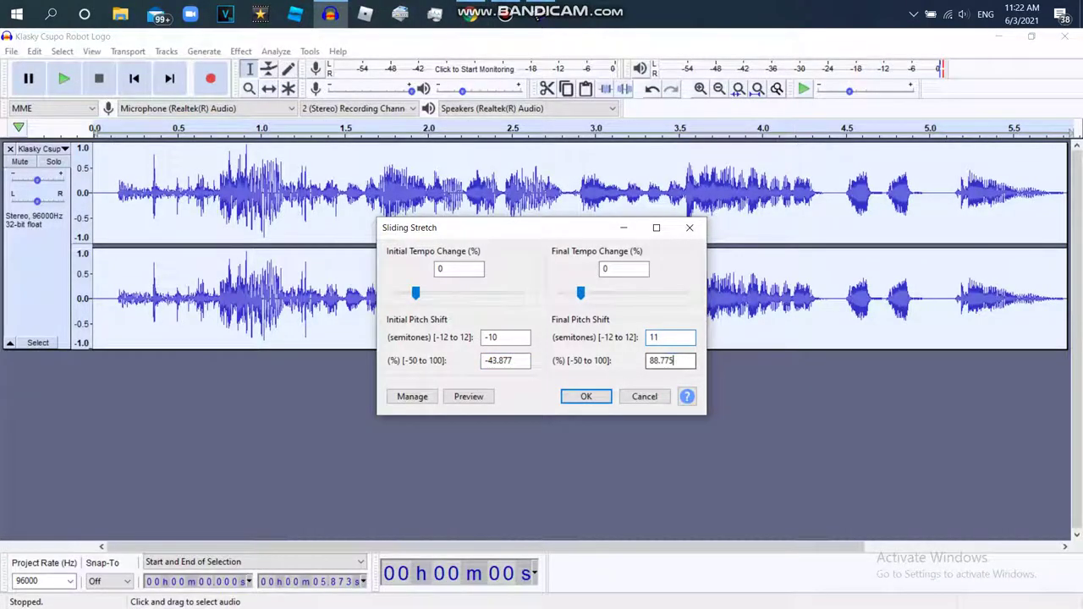
{"action": "left_click", "coordinate": [585, 396]}
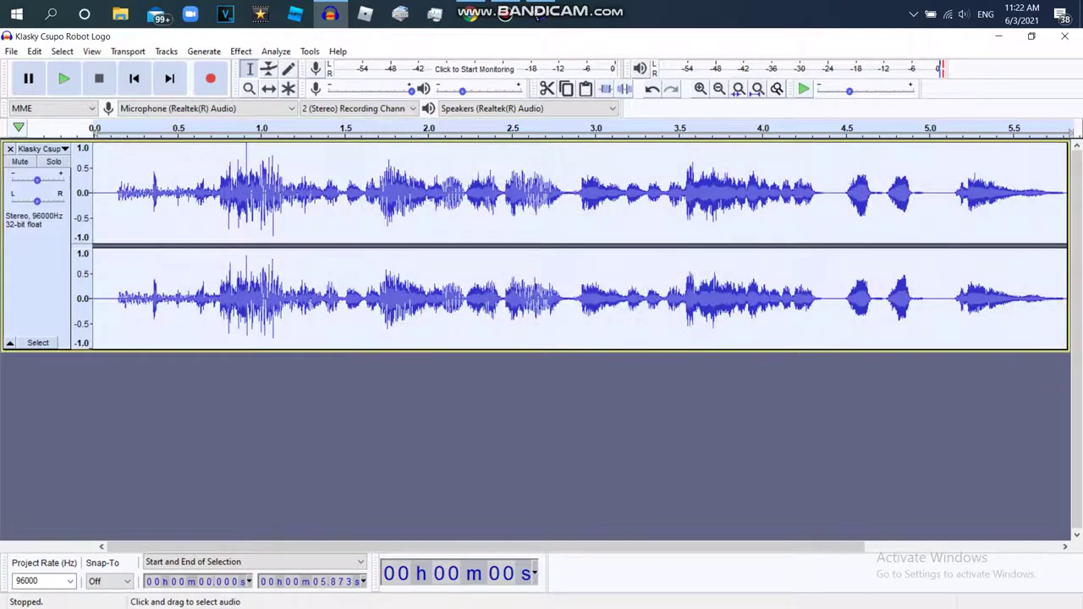
Step: Apply Hard Clipping distortion with clipping level -6, drive 50 and make-up gain 50, and play back part of the track
{"action": "left_click", "coordinate": [240, 50]}
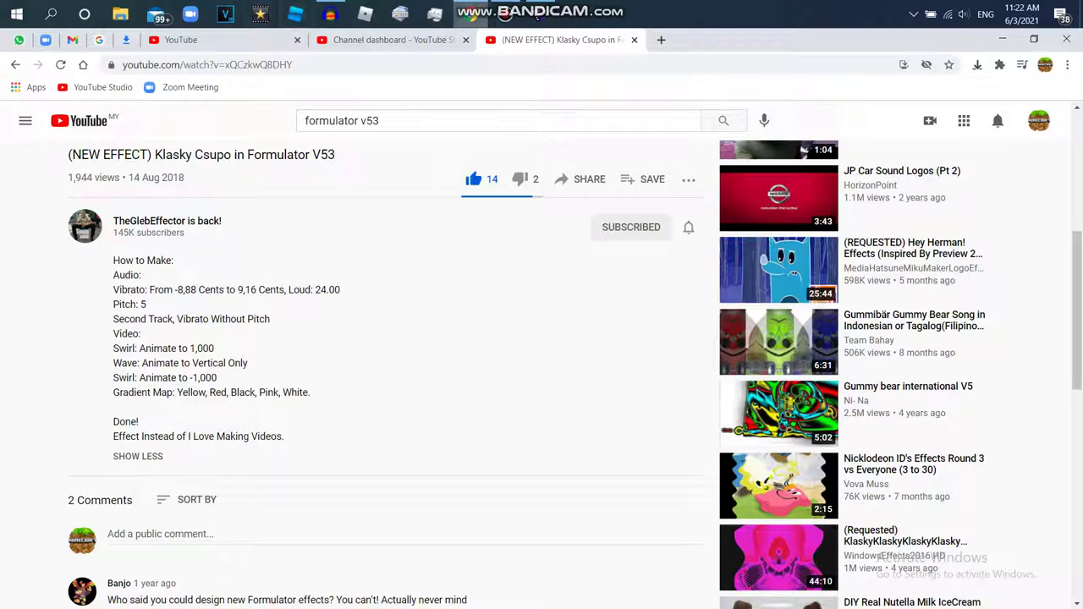
{"action": "mouse_move", "coordinate": [330, 16]}
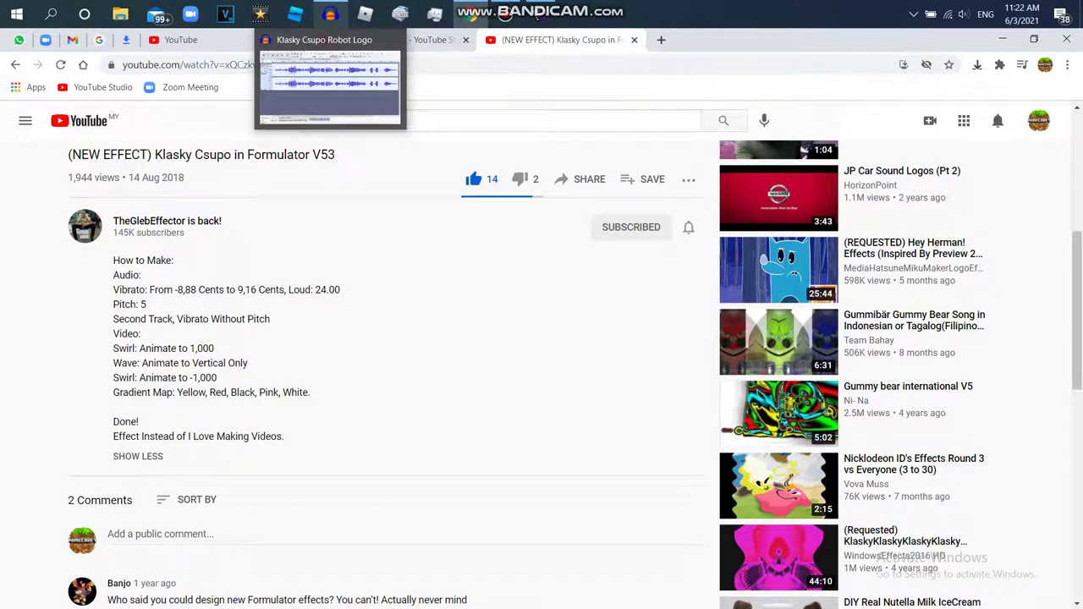
{"action": "left_click", "coordinate": [330, 15]}
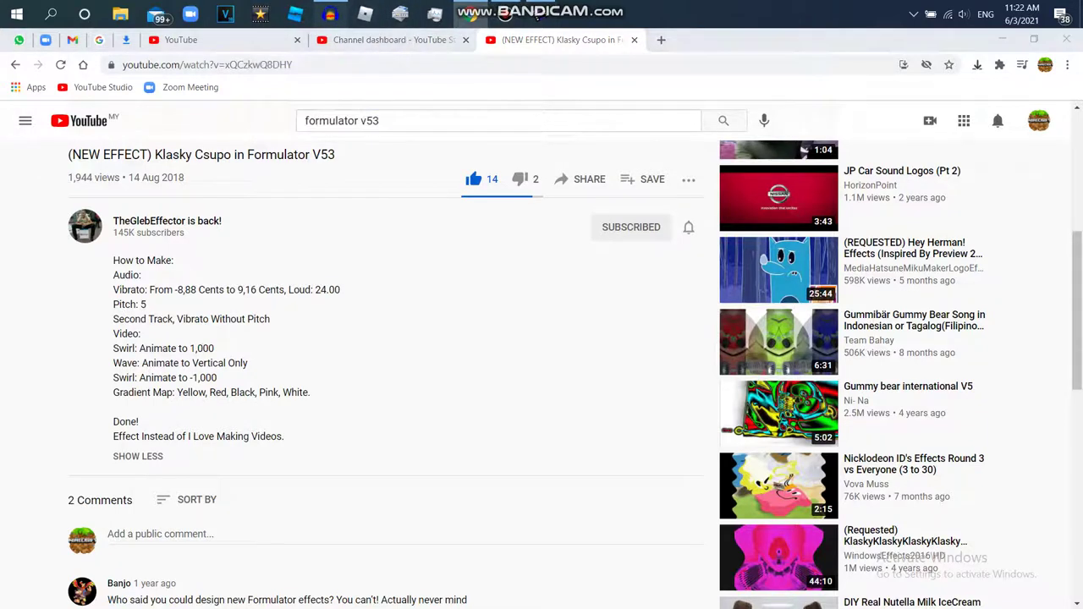
{"action": "left_click", "coordinate": [240, 50]}
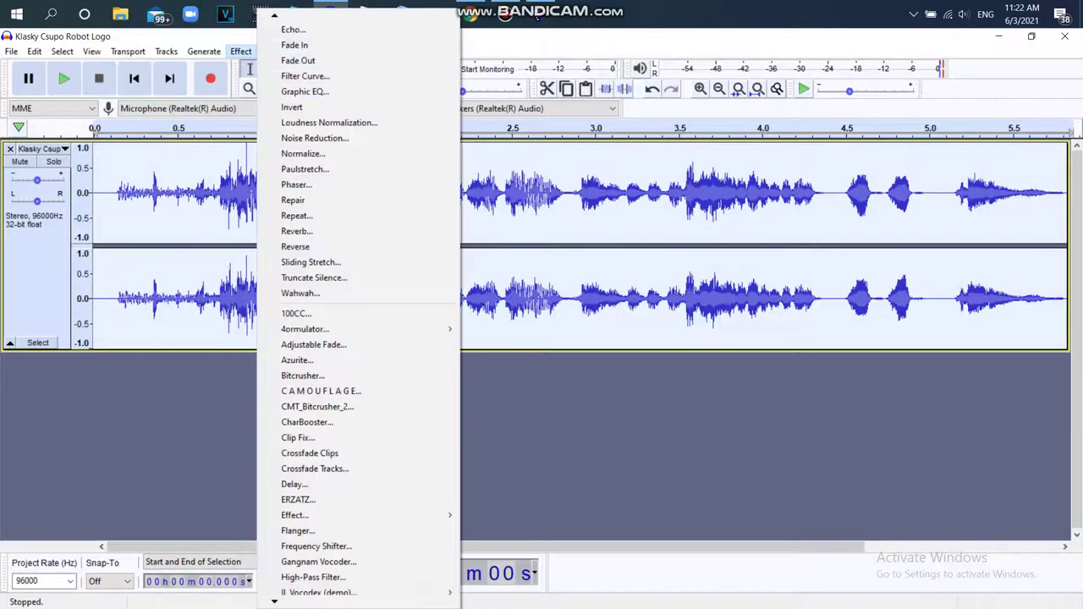
{"action": "mouse_move", "coordinate": [274, 15]}
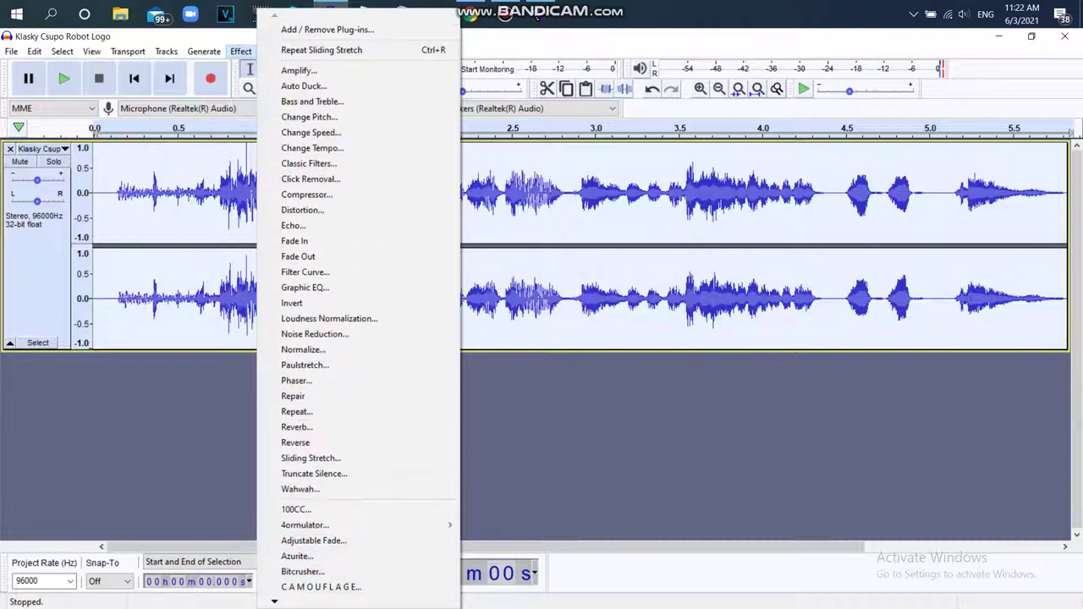
{"action": "mouse_move", "coordinate": [274, 600]}
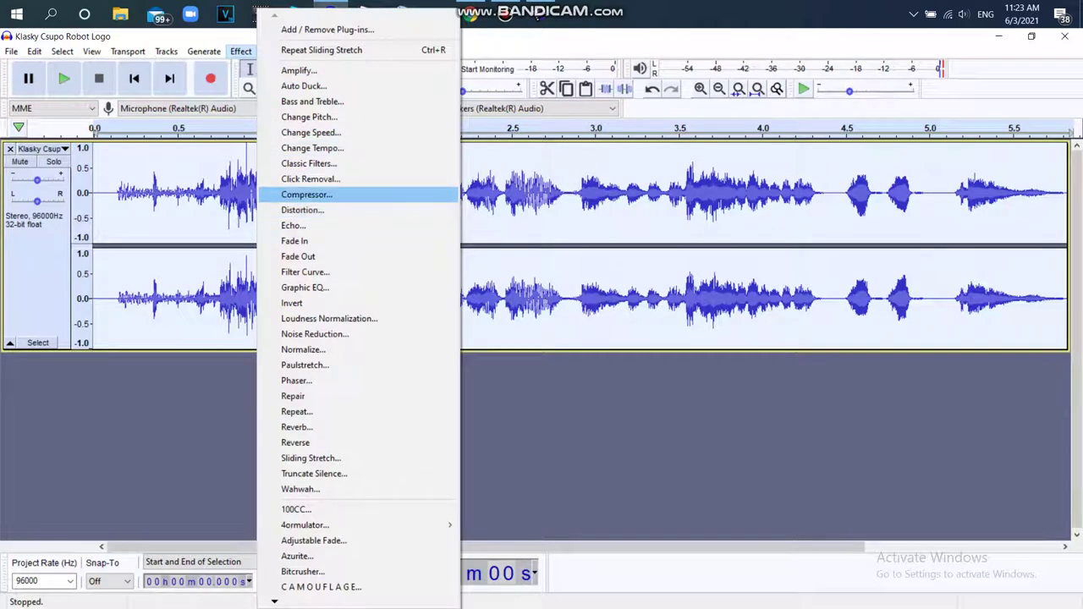
{"action": "left_click", "coordinate": [302, 209]}
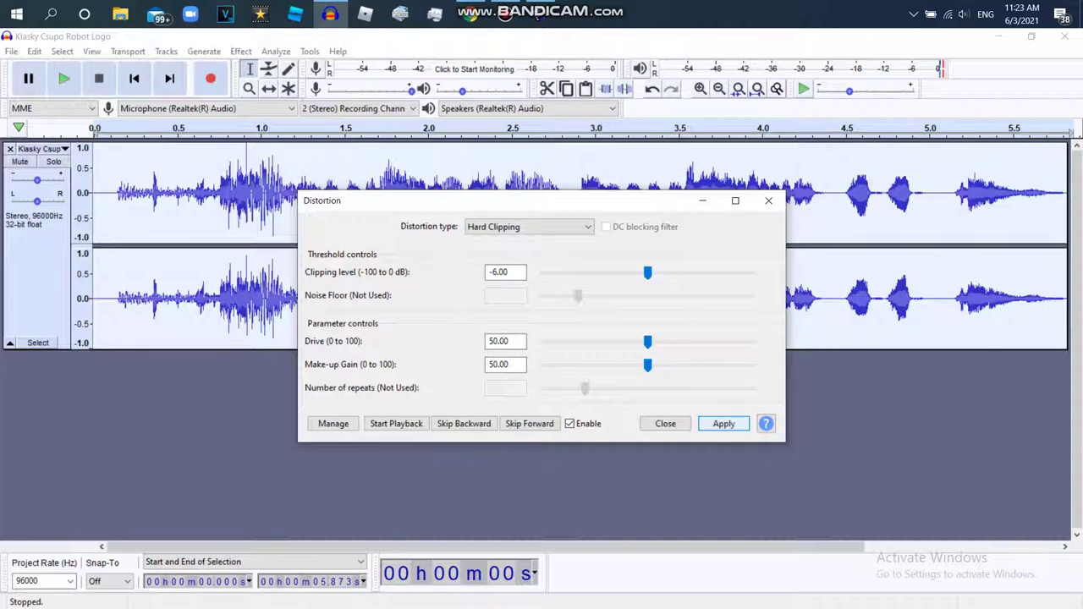
{"action": "left_click", "coordinate": [723, 423]}
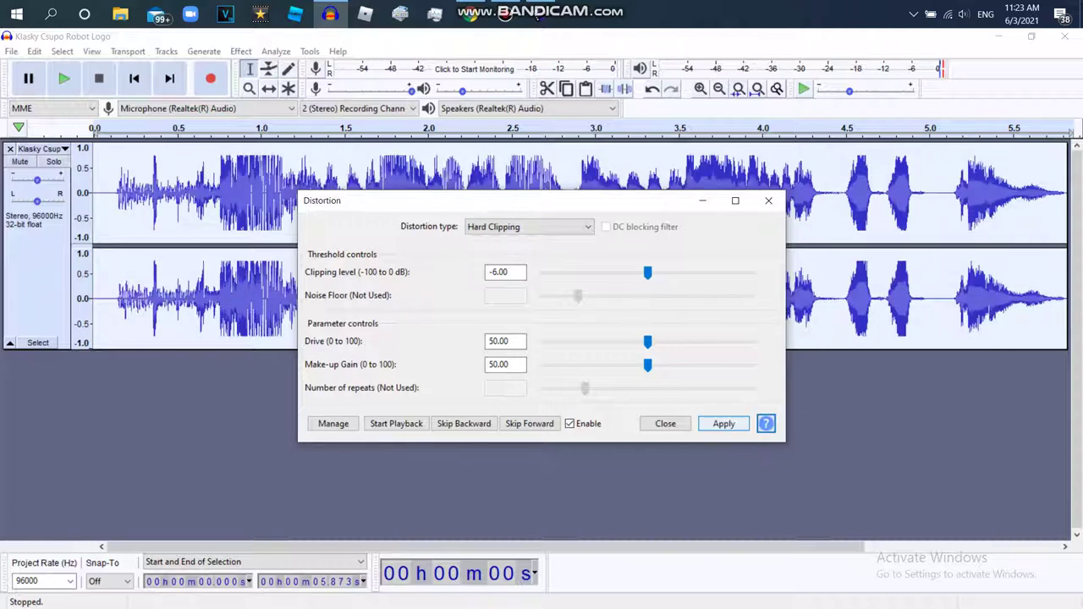
{"action": "left_click", "coordinate": [768, 200]}
{"action": "left_click", "coordinate": [63, 77]}
{"action": "left_click", "coordinate": [99, 78]}
Step: Apply the same Hard Clipping distortion two more times to the whole track and play back part of it
{"action": "left_click", "coordinate": [240, 50]}
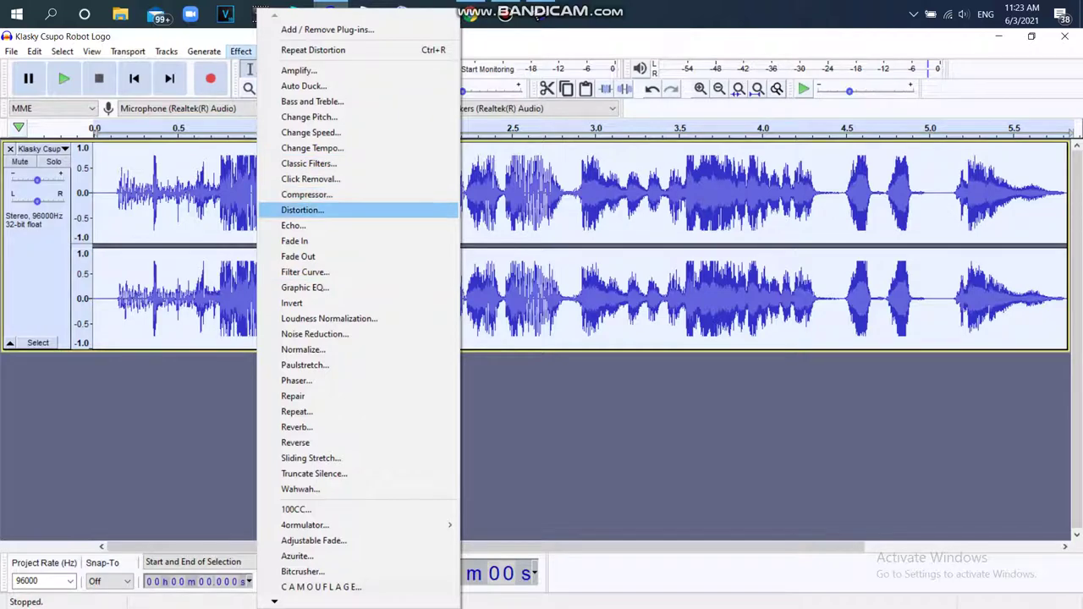
{"action": "left_click", "coordinate": [302, 210]}
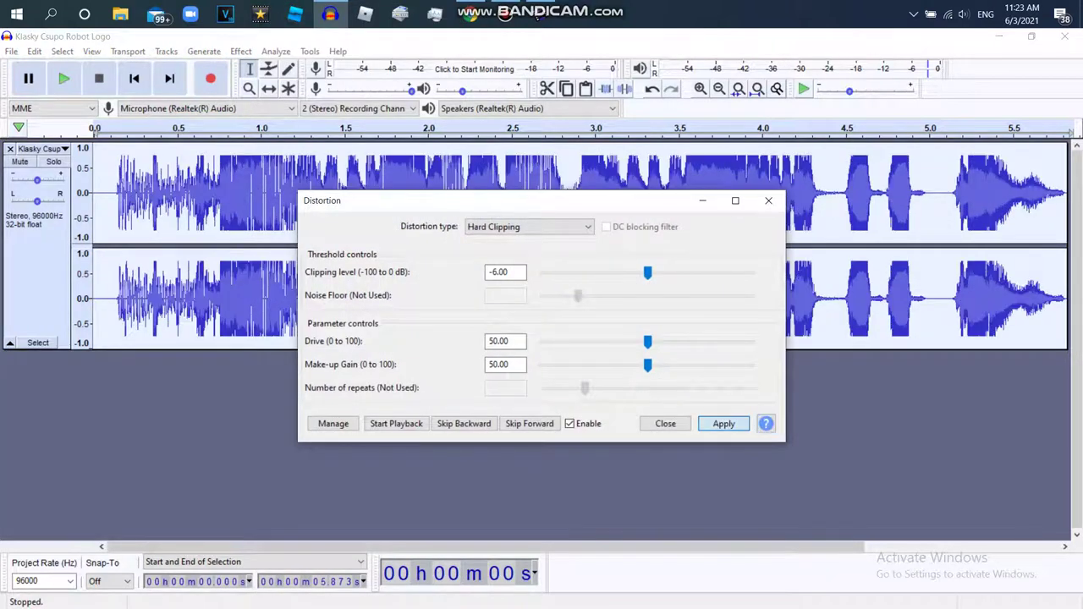
{"action": "left_click", "coordinate": [723, 423]}
{"action": "left_click", "coordinate": [64, 79]}
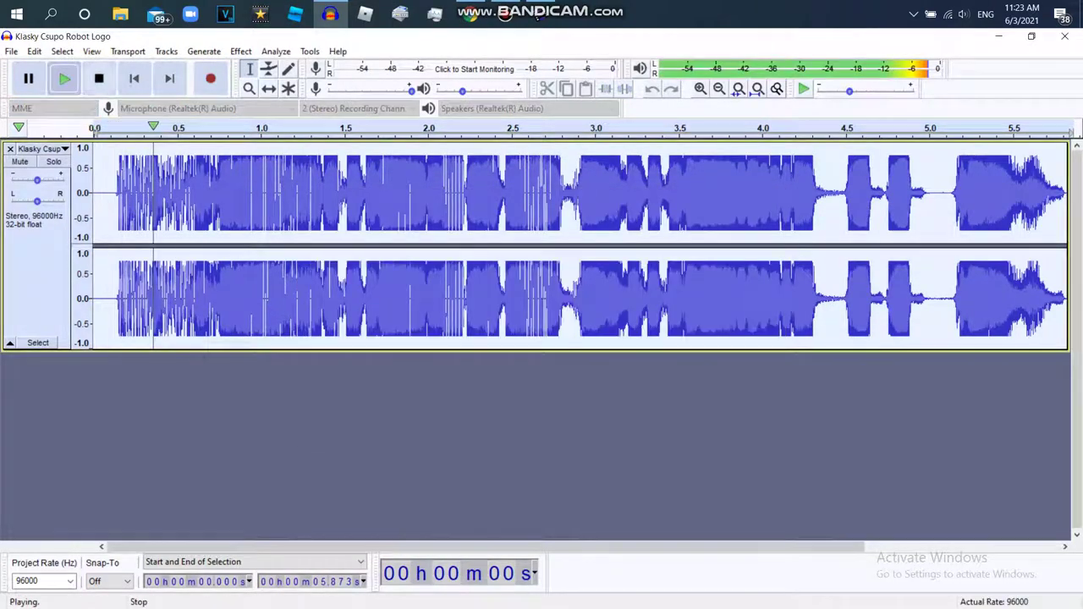
{"action": "left_click", "coordinate": [99, 79]}
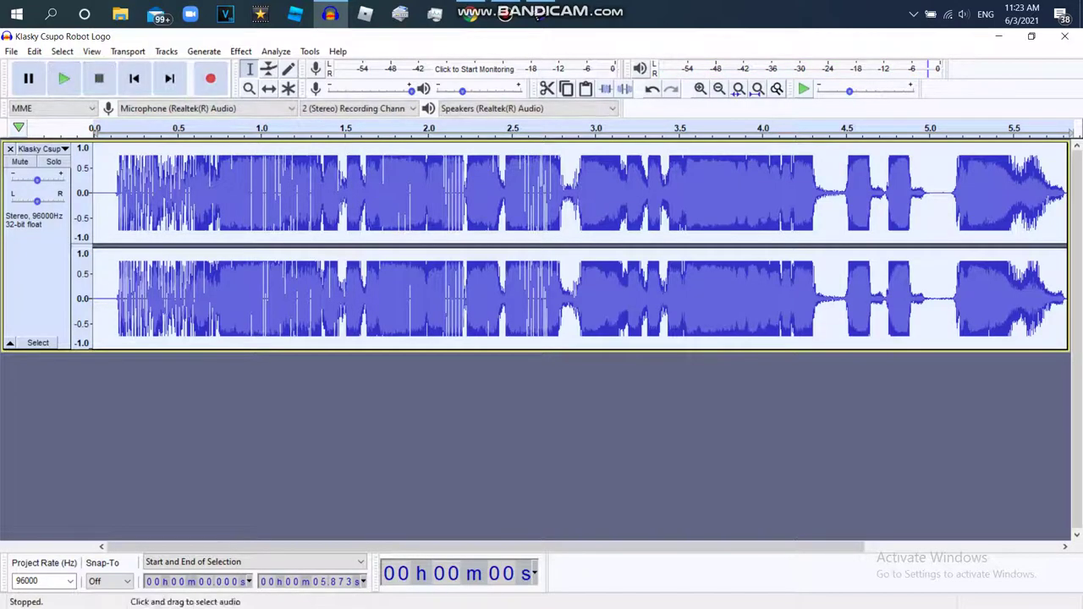
Step: Duplicate the distorted track and check the audio instructions on the Formulator V53 YouTube page in Chrome
{"action": "left_click", "coordinate": [11, 51]}
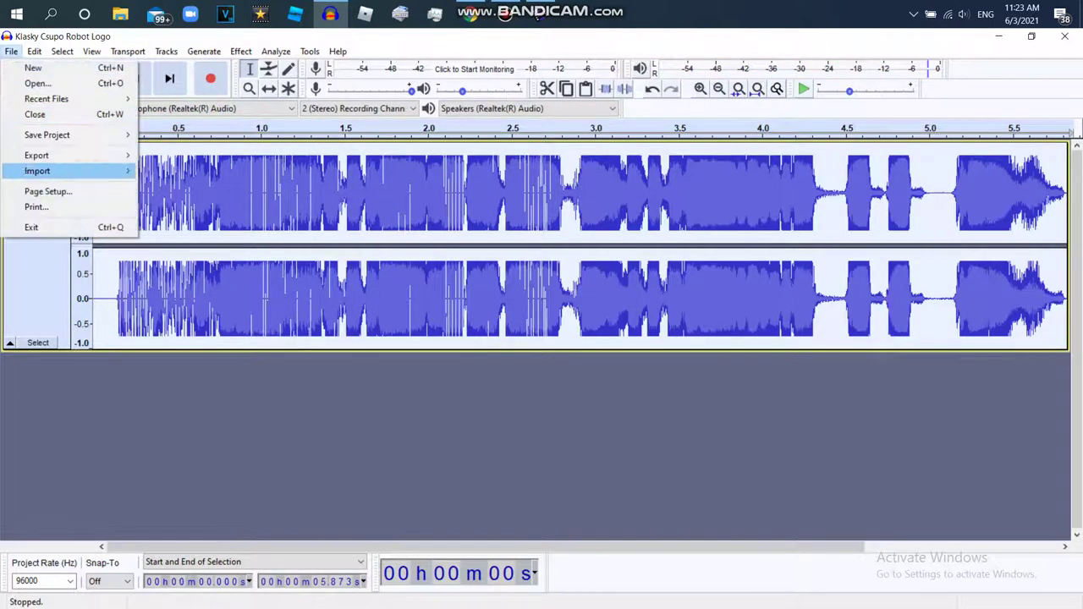
{"action": "left_click", "coordinate": [46, 164]}
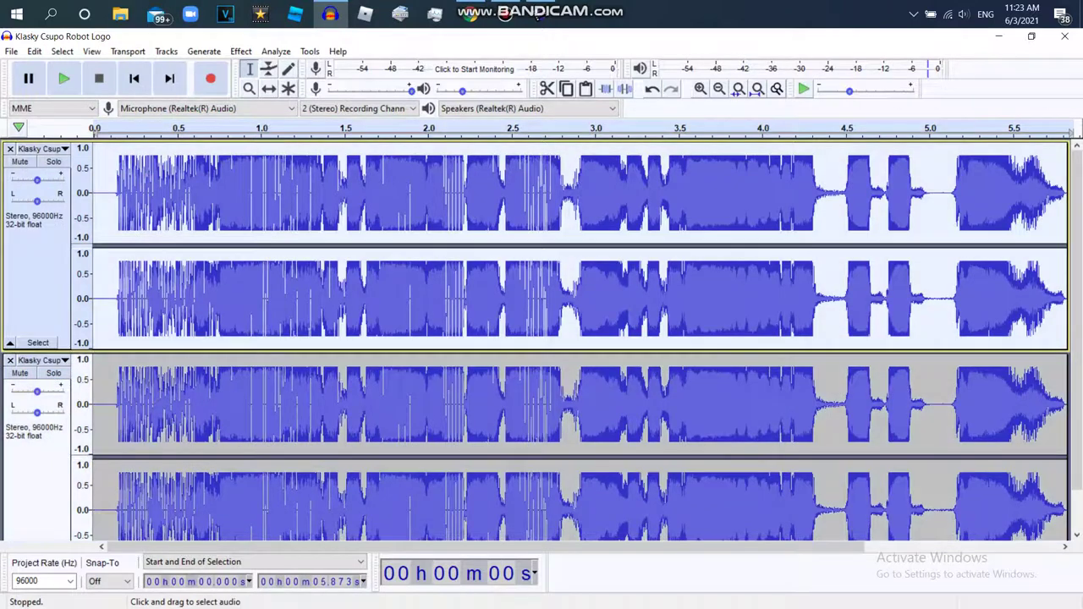
{"action": "left_click", "coordinate": [470, 13]}
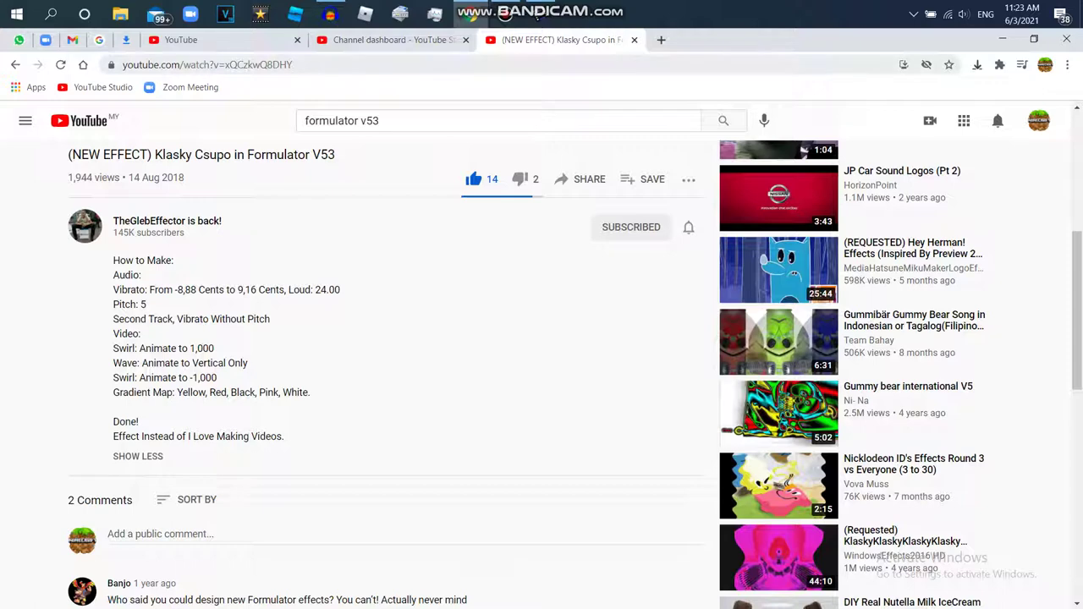
{"action": "left_click", "coordinate": [330, 15]}
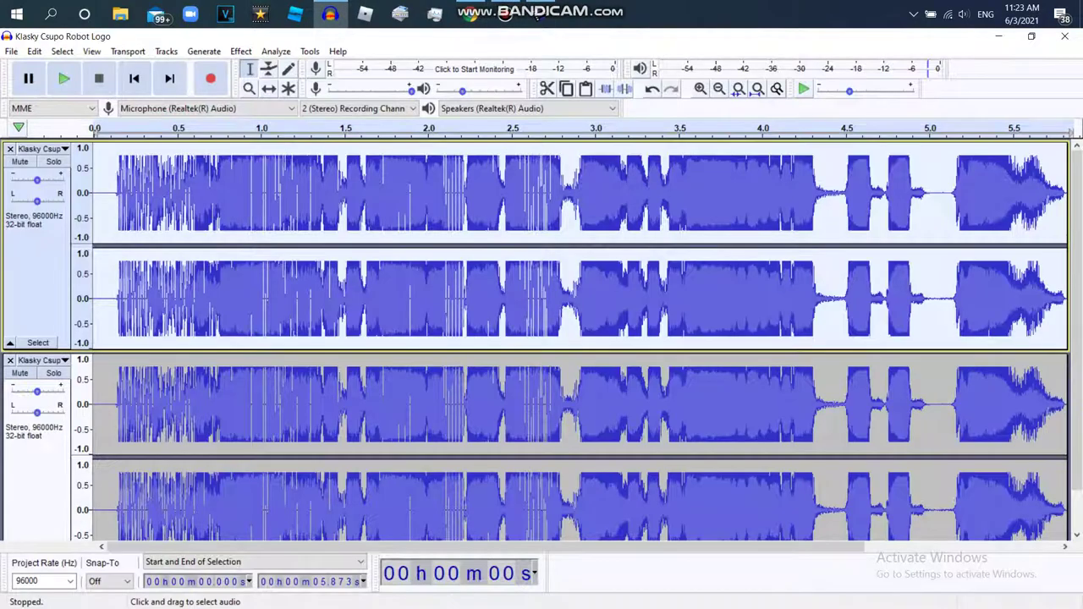
Step: Raise the pitch of the first track by 5 semitones with Change Pitch and play back the mix
{"action": "left_click", "coordinate": [241, 51]}
{"action": "left_click", "coordinate": [309, 117]}
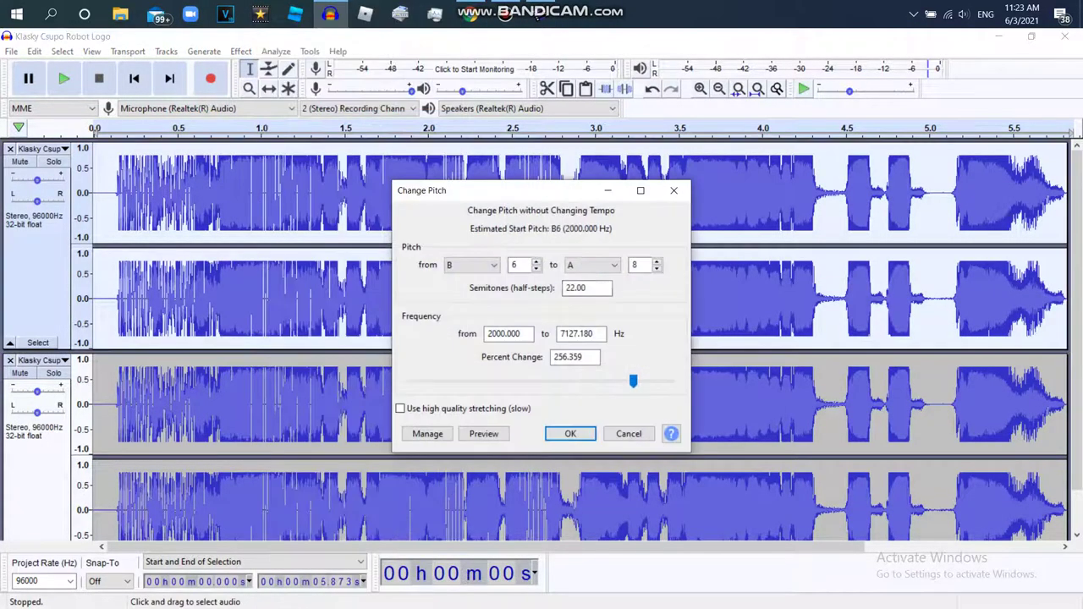
{"action": "type", "text": "5"}
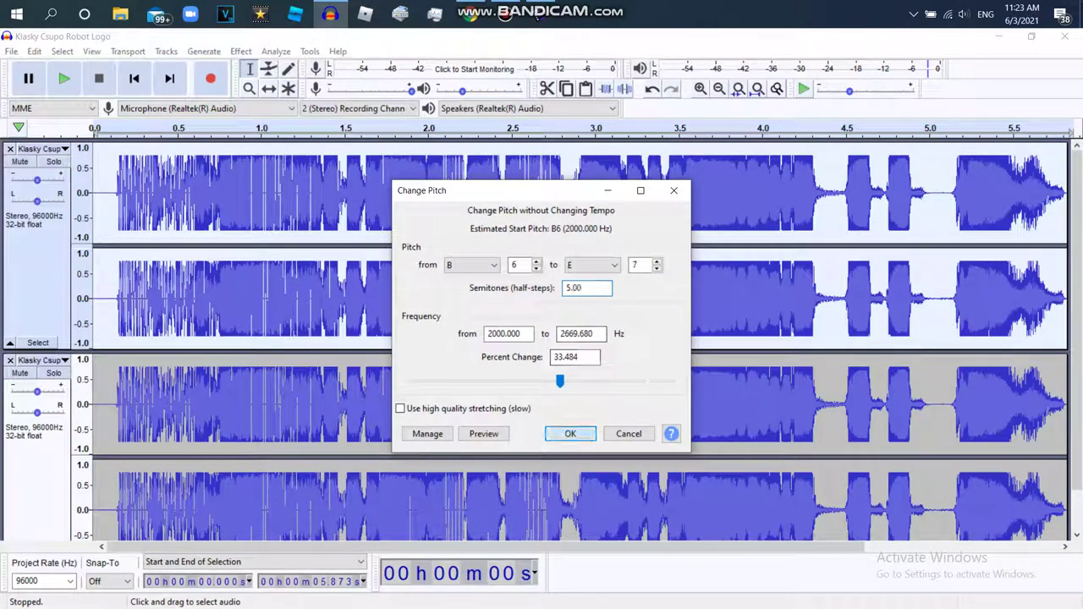
{"action": "key", "text": "Return"}
{"action": "left_click", "coordinate": [64, 78]}
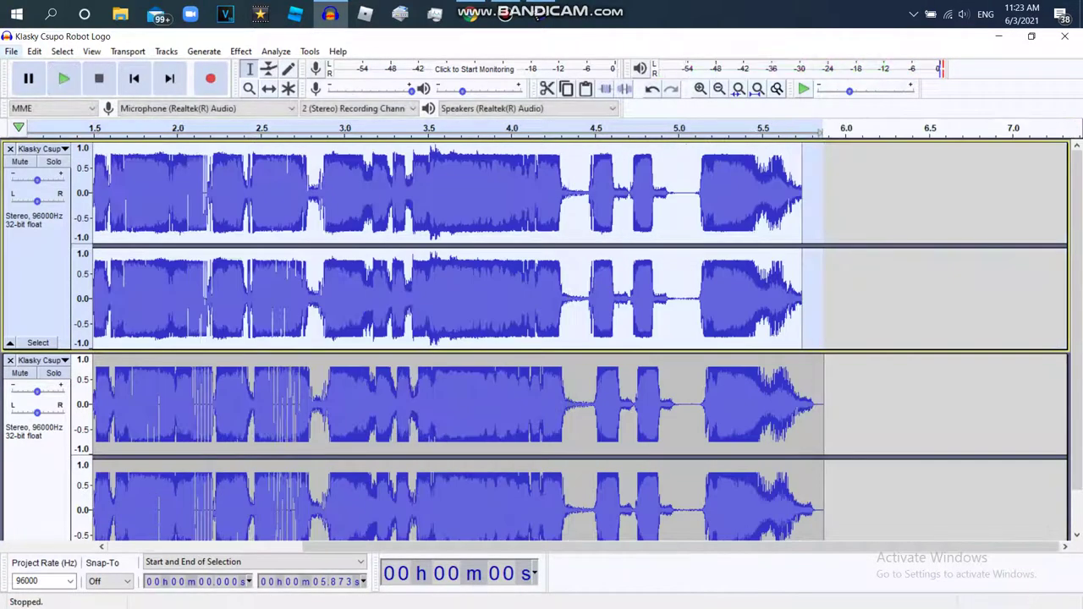
Step: Export the mix as a WAV file named "Klasky Csupo Robot Logo in Formulator V53" with the metadata tags left empty
{"action": "left_click", "coordinate": [11, 51]}
{"action": "mouse_move", "coordinate": [68, 155]}
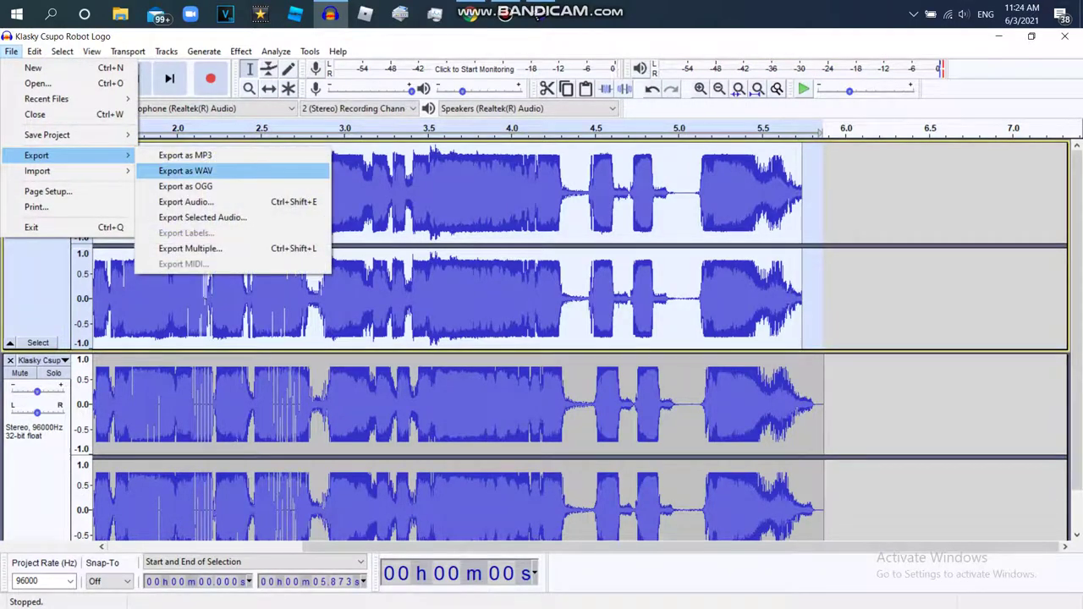
{"action": "left_click", "coordinate": [185, 171]}
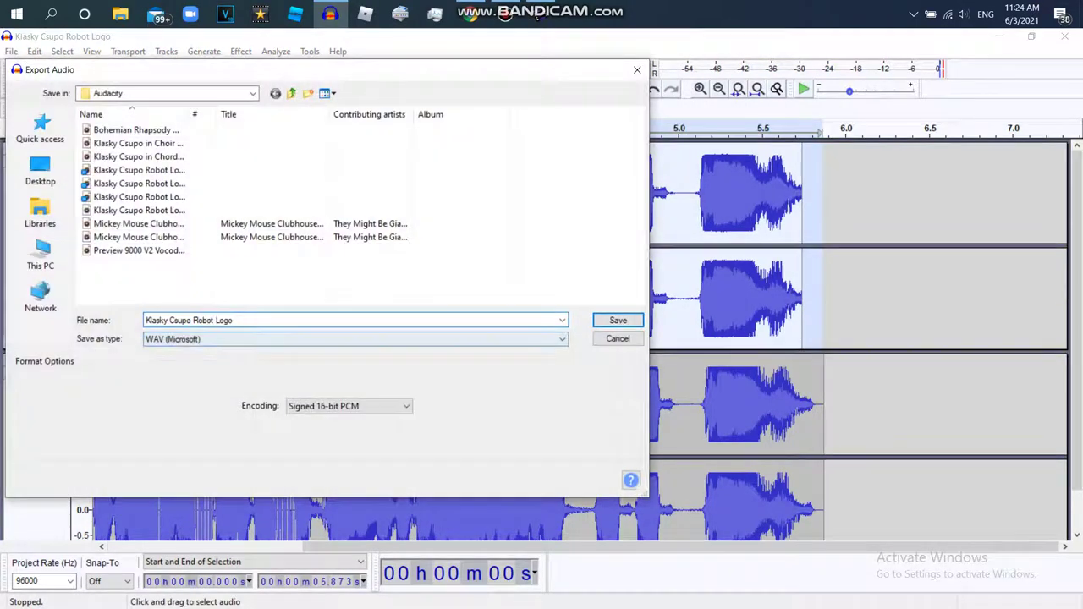
{"action": "left_click", "coordinate": [237, 319]}
{"action": "type", "text": "in Formulator V53"}
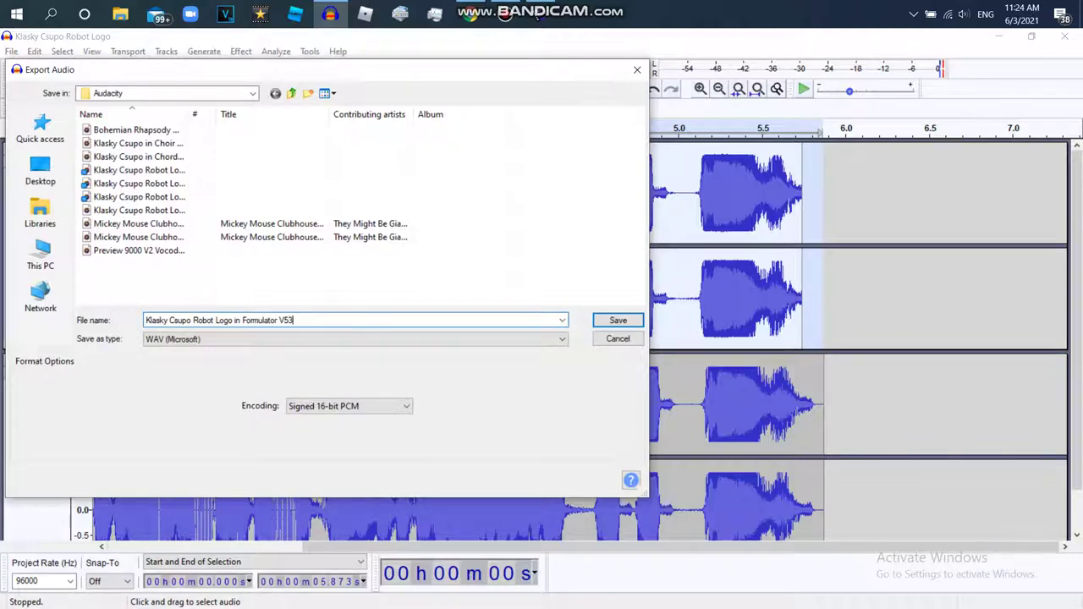
{"action": "key", "text": "Return"}
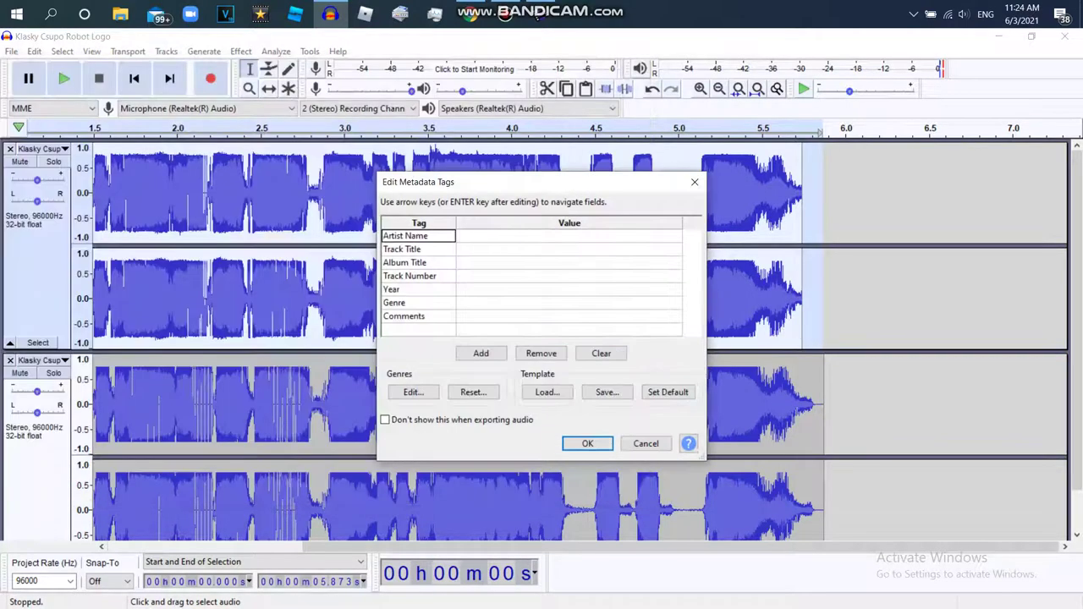
{"action": "key", "text": "Return"}
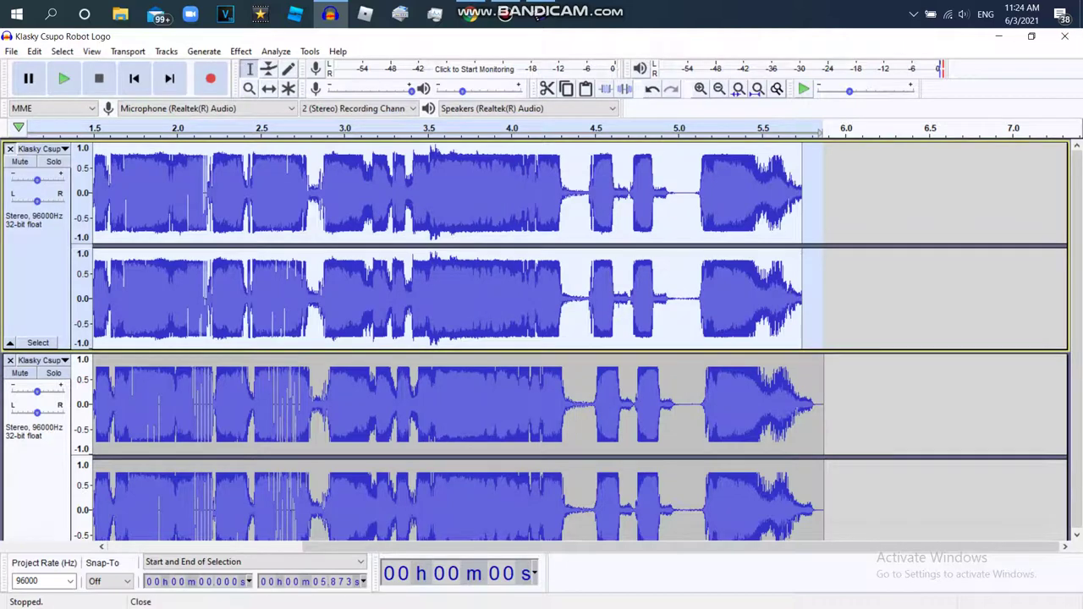
Step: Close both exported audio tracks and switch to AVS Video Editor
{"action": "left_click", "coordinate": [11, 149]}
{"action": "left_click", "coordinate": [10, 149]}
{"action": "left_click", "coordinate": [539, 14]}
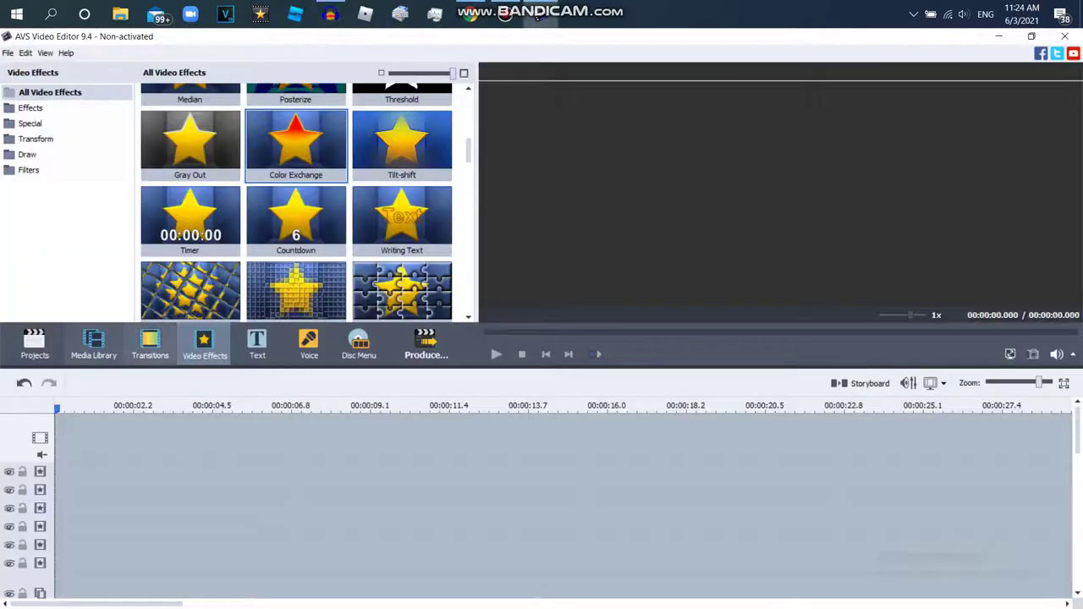
Step: Place the Klasky Csupo Robot Logo Trimmed clip at the start of the timeline and preview it at about 2.3 seconds
{"action": "left_click", "coordinate": [94, 343]}
{"action": "left_click_drag", "start_coordinate": [188, 345], "coordinate": [121, 483]}
{"action": "left_click", "coordinate": [205, 344]}
{"action": "left_click", "coordinate": [134, 407]}
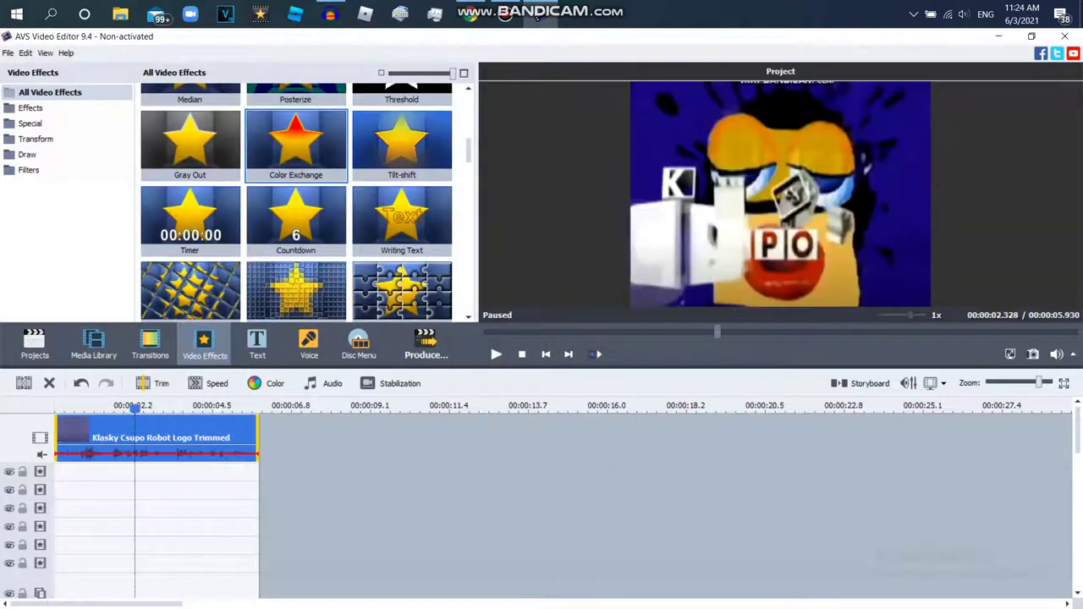
Step: Check the reference video and its video effect instructions on the Formulator V53 YouTube page in Chrome, and return to AVS Video Editor
{"action": "left_click", "coordinate": [470, 15]}
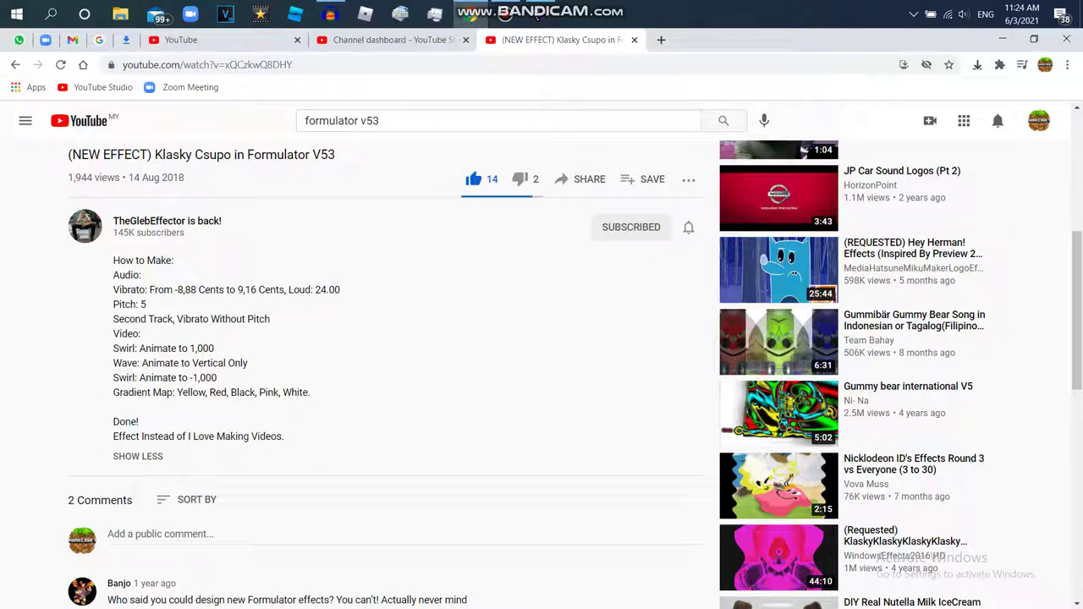
{"action": "left_click_drag", "start_coordinate": [1076, 311], "coordinate": [1076, 191]}
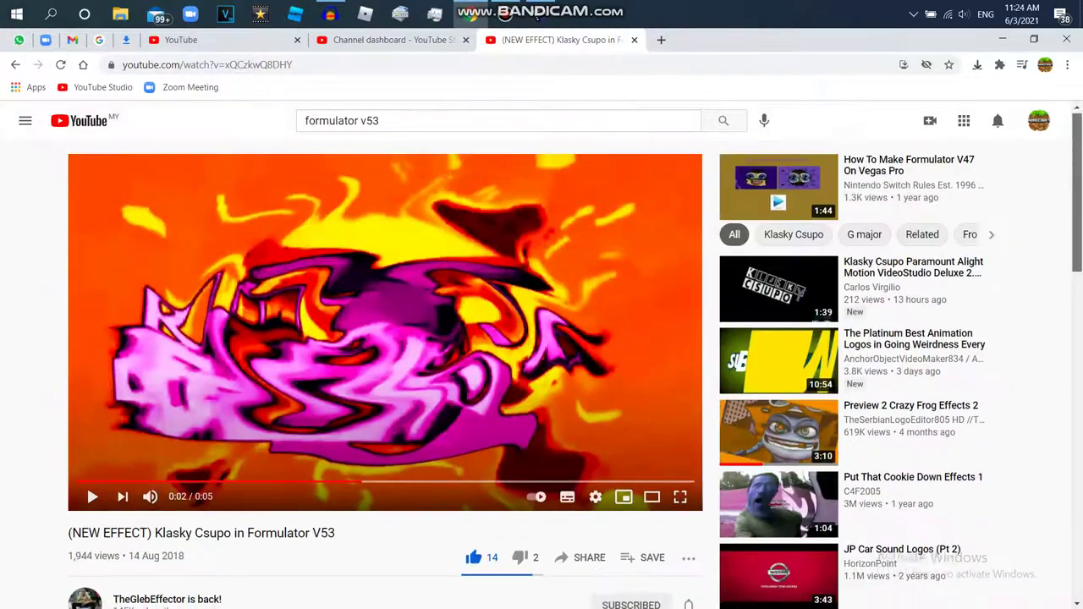
{"action": "mouse_move", "coordinate": [369, 485]}
{"action": "left_mouse_down"}
{"action": "mouse_move", "coordinate": [491, 485]}
{"action": "mouse_move", "coordinate": [372, 485]}
{"action": "left_mouse_up"}
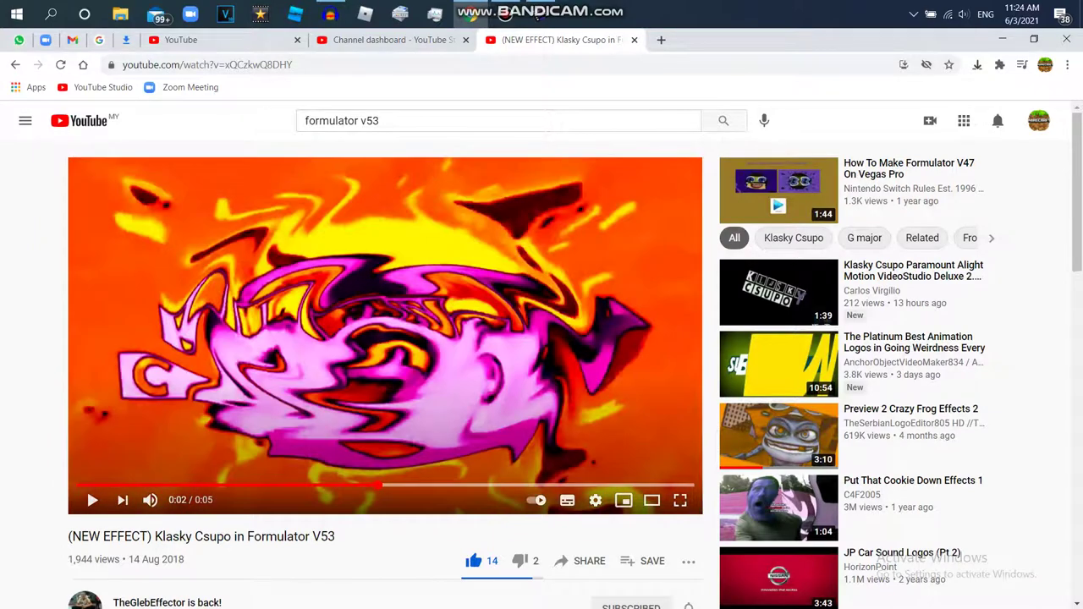
{"action": "scroll", "coordinate": [372, 485], "scroll_direction": "down", "scroll_amount": 4}
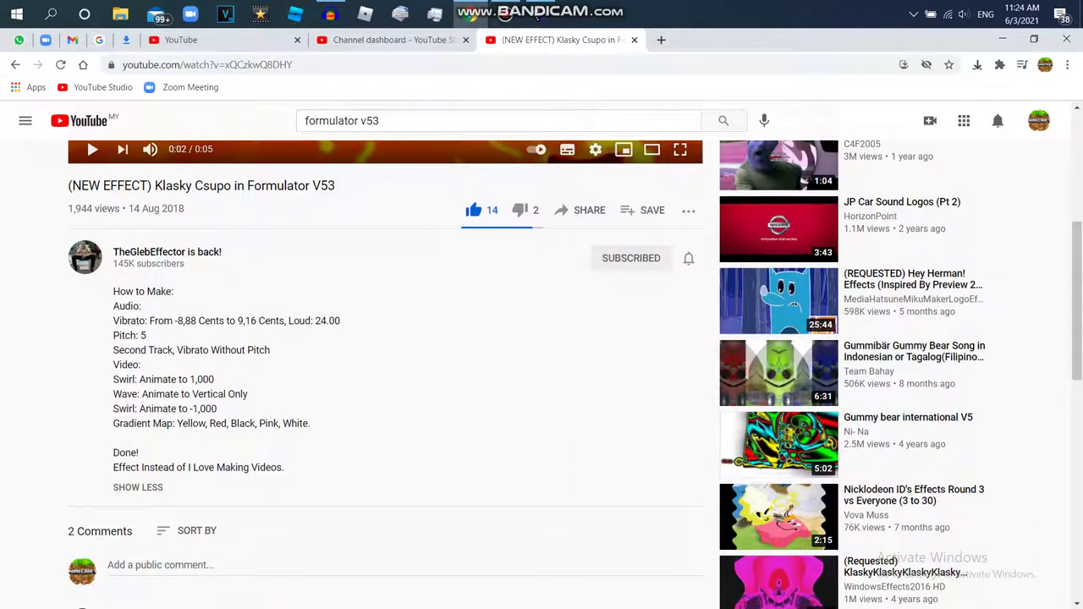
{"action": "left_click", "coordinate": [539, 15]}
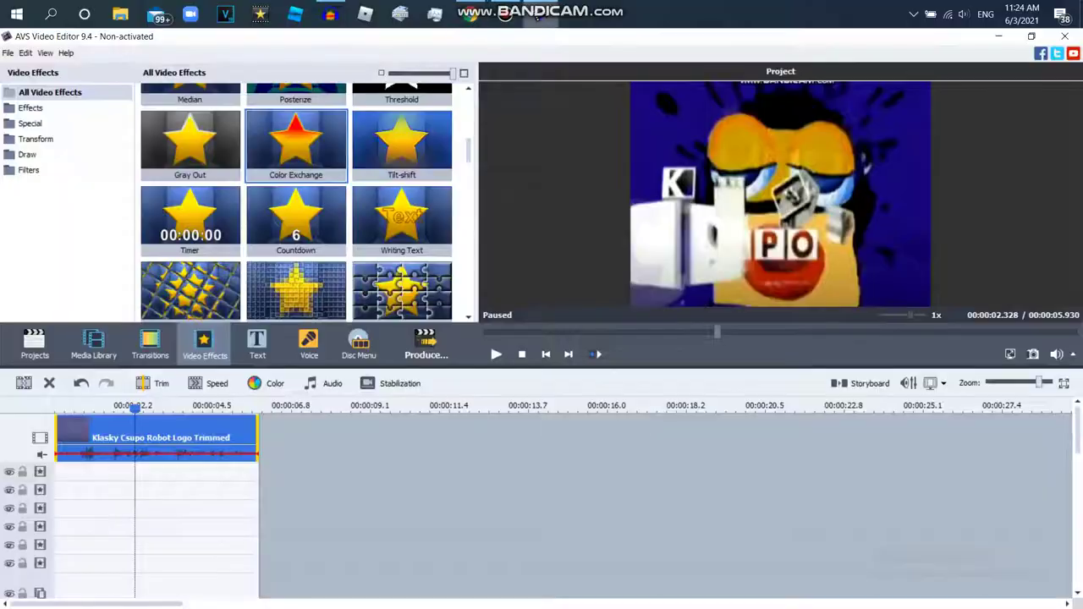
Step: Add a Twirl effect on the first effect line and fit it to the clip's length
{"action": "scroll", "coordinate": [296, 203], "scroll_direction": "down", "scroll_amount": 10}
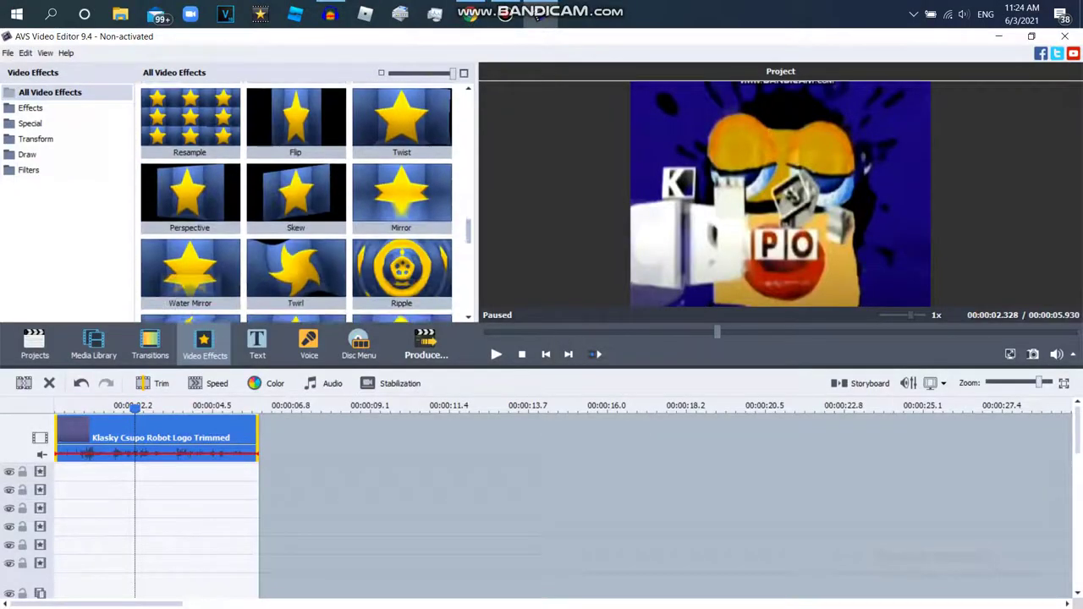
{"action": "left_click_drag", "start_coordinate": [295, 127], "coordinate": [93, 473]}
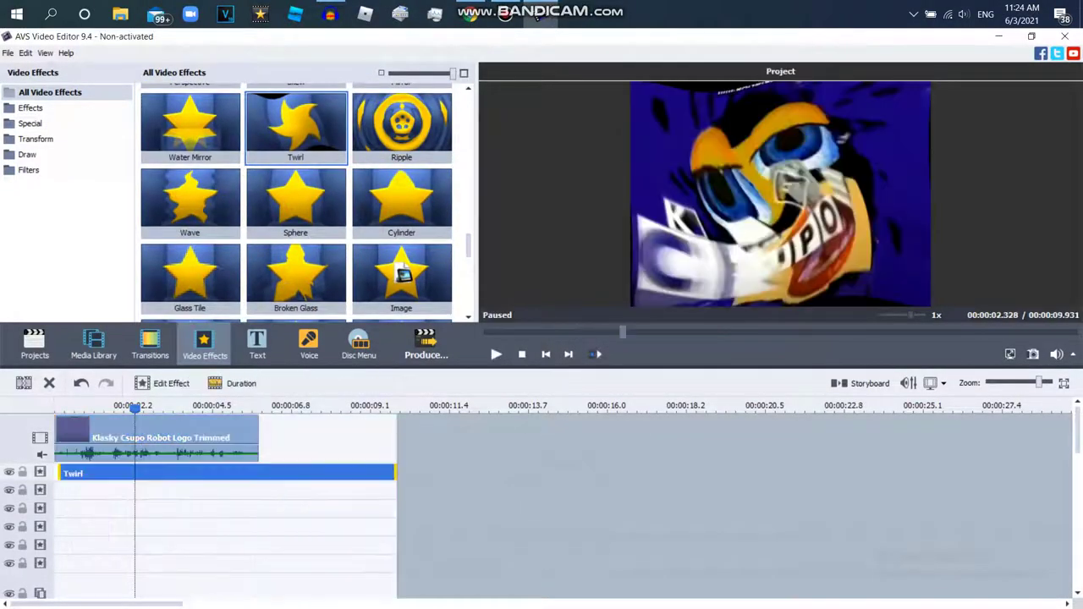
{"action": "left_click_drag", "start_coordinate": [391, 473], "coordinate": [259, 473]}
{"action": "left_click", "coordinate": [143, 408]}
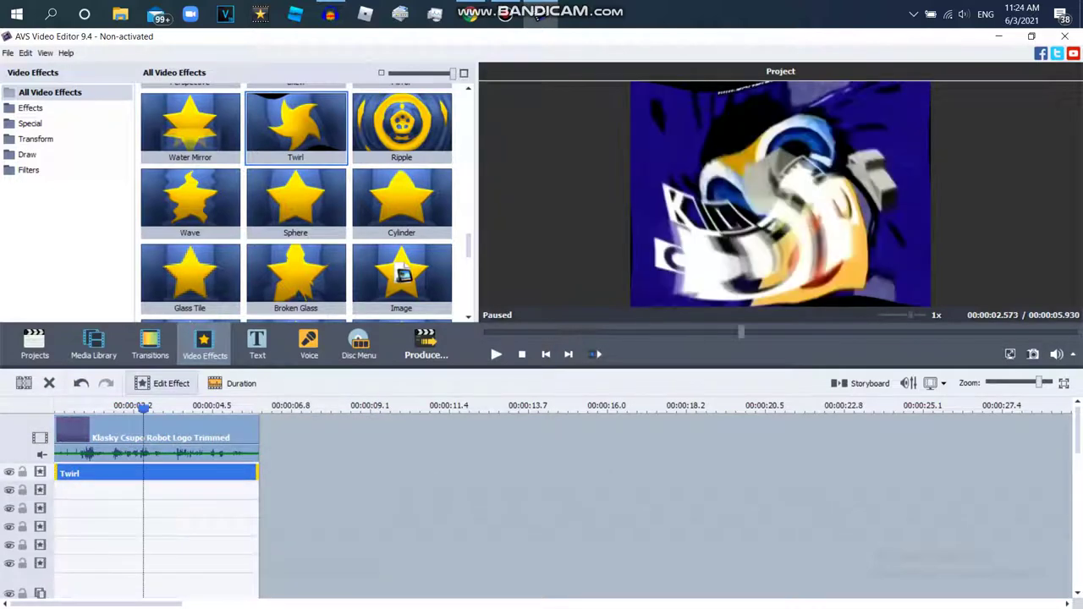
Step: Set the Twirl effect to degree 4 and angle -360 with a fade-in stretched over its whole duration
{"action": "left_click", "coordinate": [161, 383]}
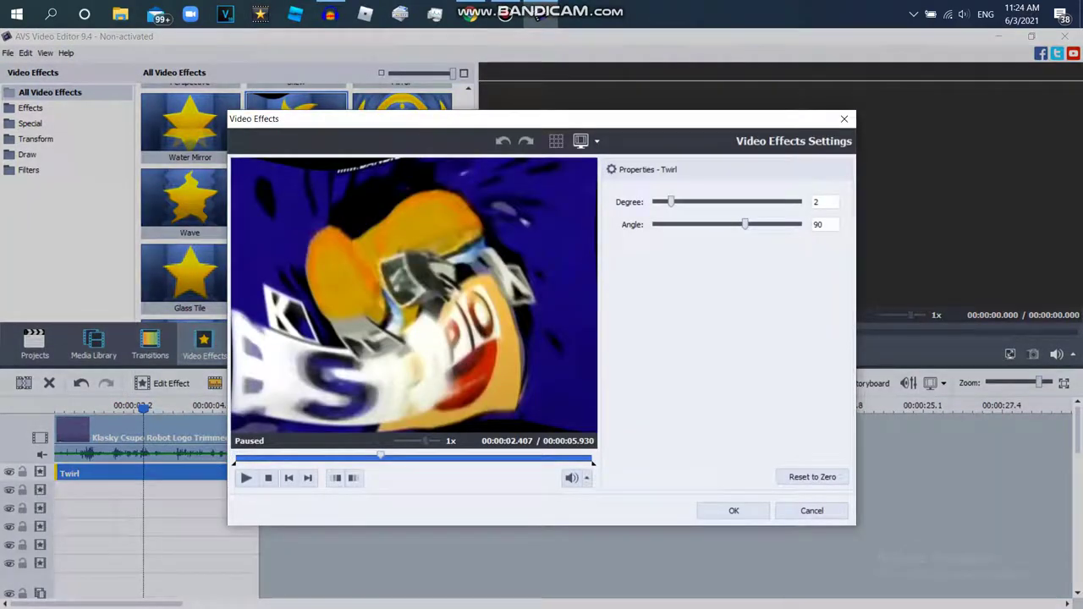
{"action": "left_click_drag", "start_coordinate": [671, 201], "coordinate": [687, 201]}
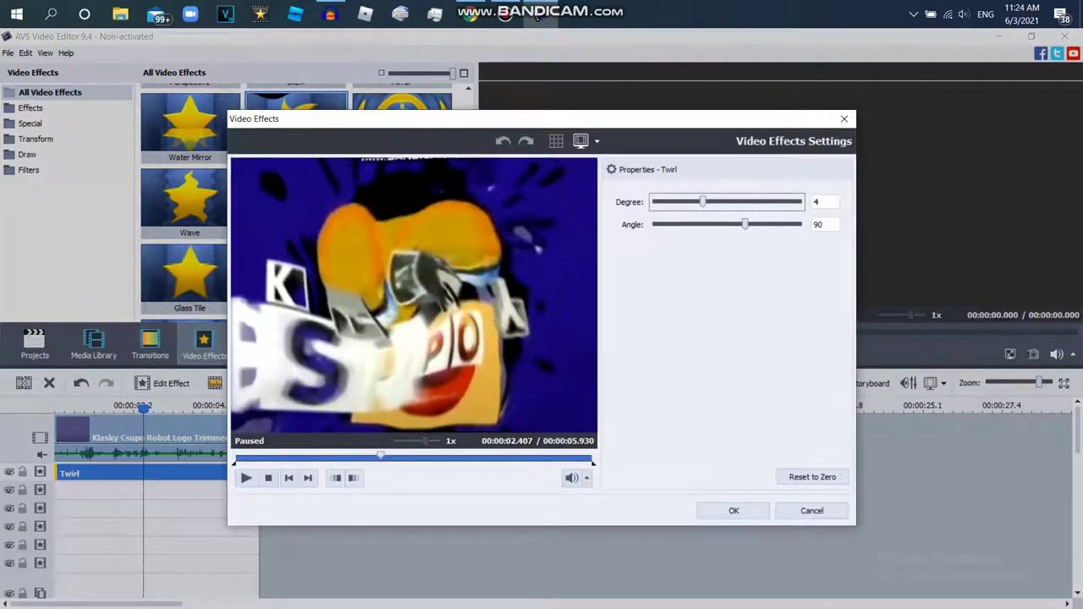
{"action": "left_click_drag", "start_coordinate": [744, 224], "coordinate": [655, 224]}
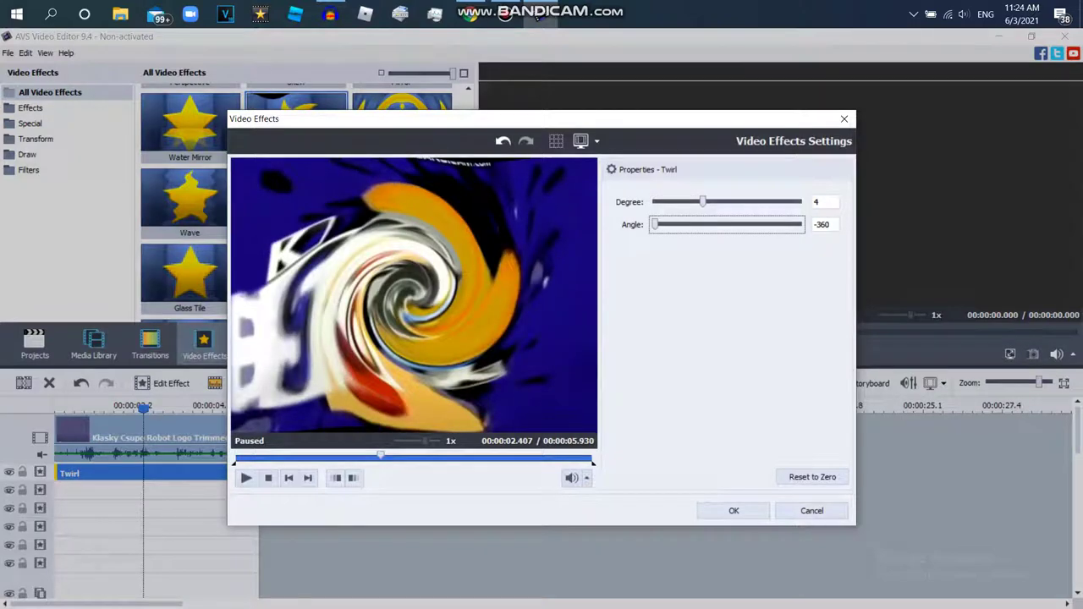
{"action": "left_click_drag", "start_coordinate": [235, 463], "coordinate": [590, 463]}
{"action": "left_click", "coordinate": [242, 456]}
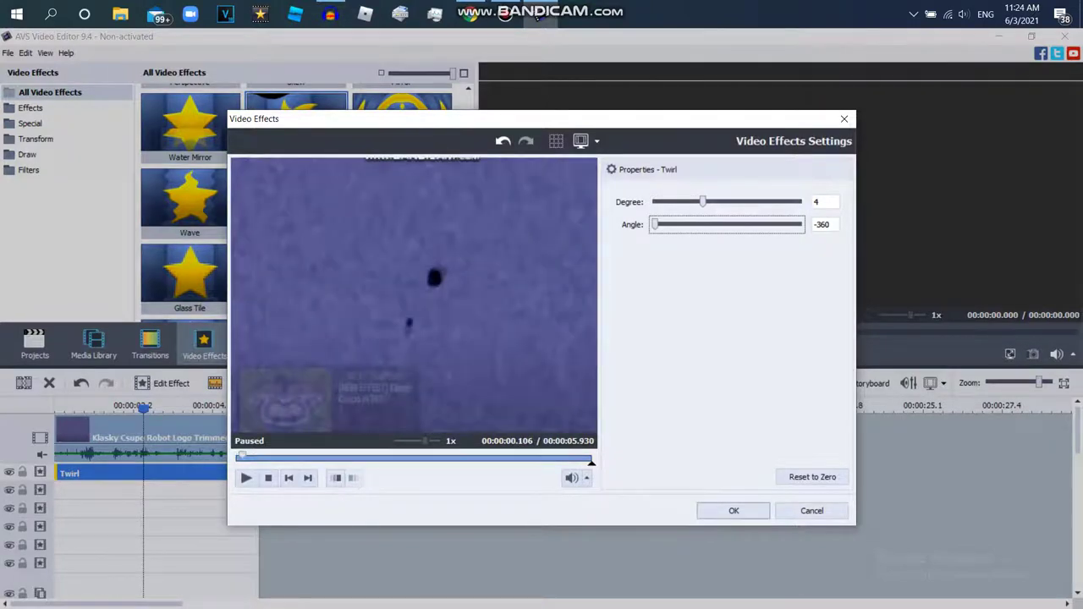
{"action": "key", "text": "Return"}
Step: Duplicate the Twirl effect and place the copy on the third effect line, aligned with the clip's start
{"action": "right_click", "coordinate": [111, 477]}
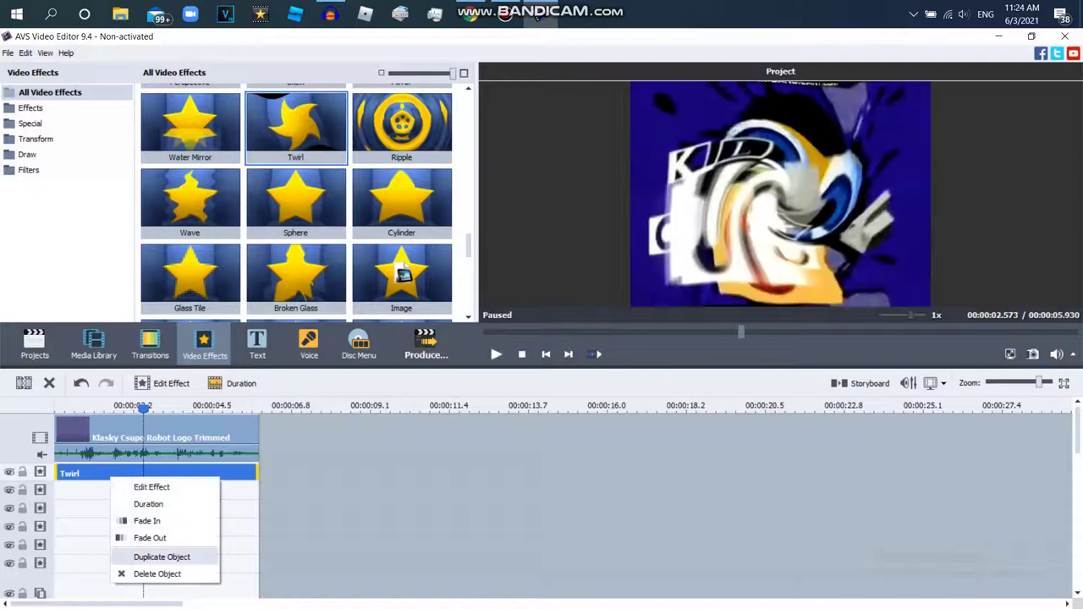
{"action": "left_click", "coordinate": [162, 557]}
{"action": "left_click_drag", "start_coordinate": [361, 473], "coordinate": [156, 509]}
Step: Raise the duplicated Twirl's angle to the positive end of its range
{"action": "left_click", "coordinate": [162, 382]}
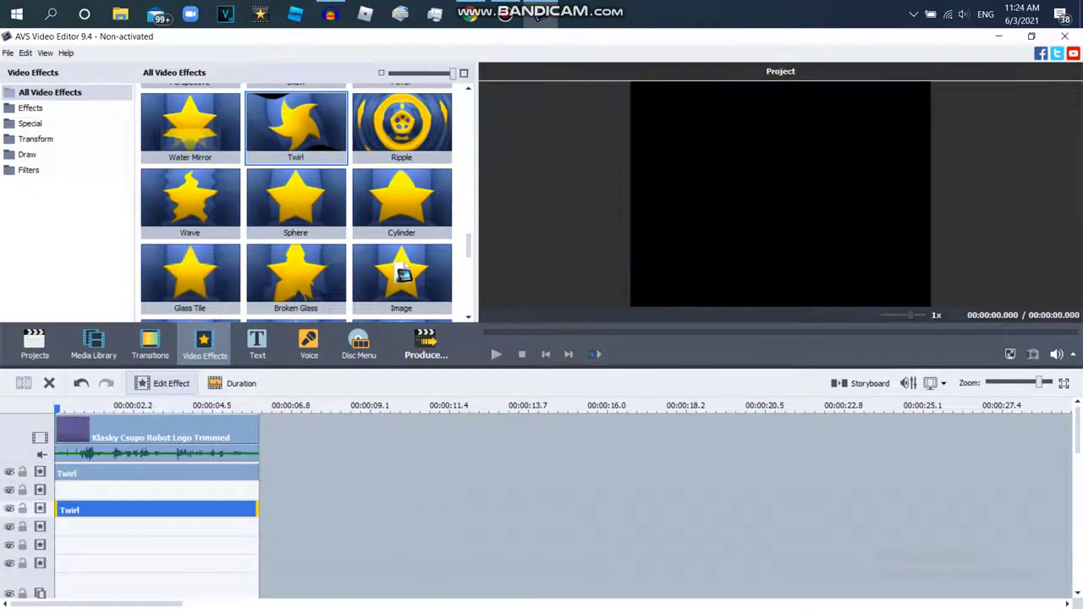
{"action": "left_click", "coordinate": [161, 383]}
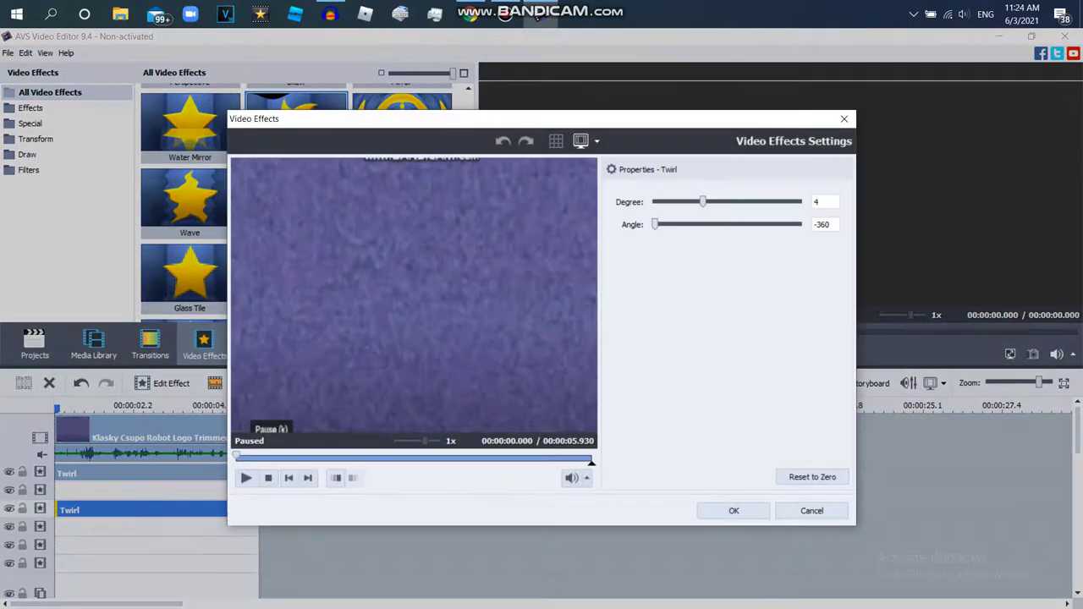
{"action": "left_click_drag", "start_coordinate": [655, 224], "coordinate": [799, 224]}
{"action": "left_click", "coordinate": [733, 510]}
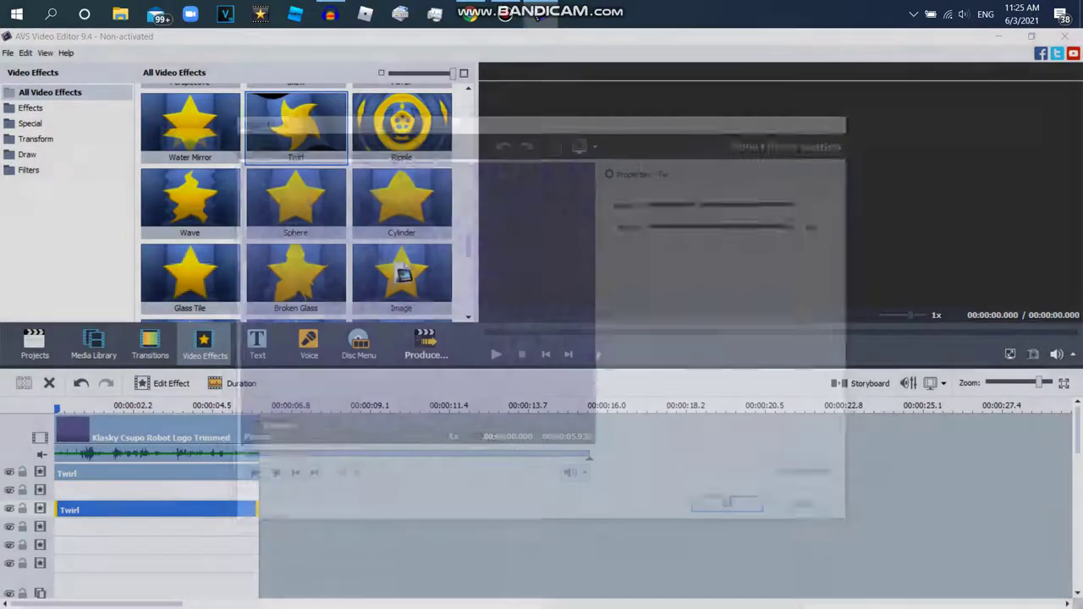
Step: Add a Wave effect on the line between the two Twirls and fit it to the clip's length
{"action": "left_click_drag", "start_coordinate": [57, 408], "coordinate": [131, 408]}
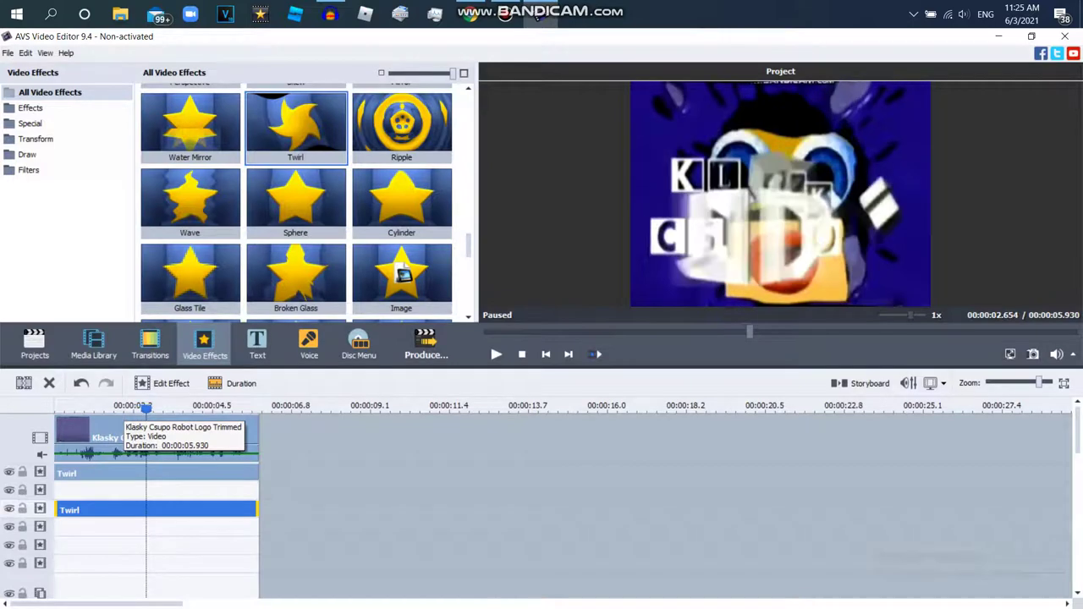
{"action": "left_click_drag", "start_coordinate": [185, 199], "coordinate": [137, 493]}
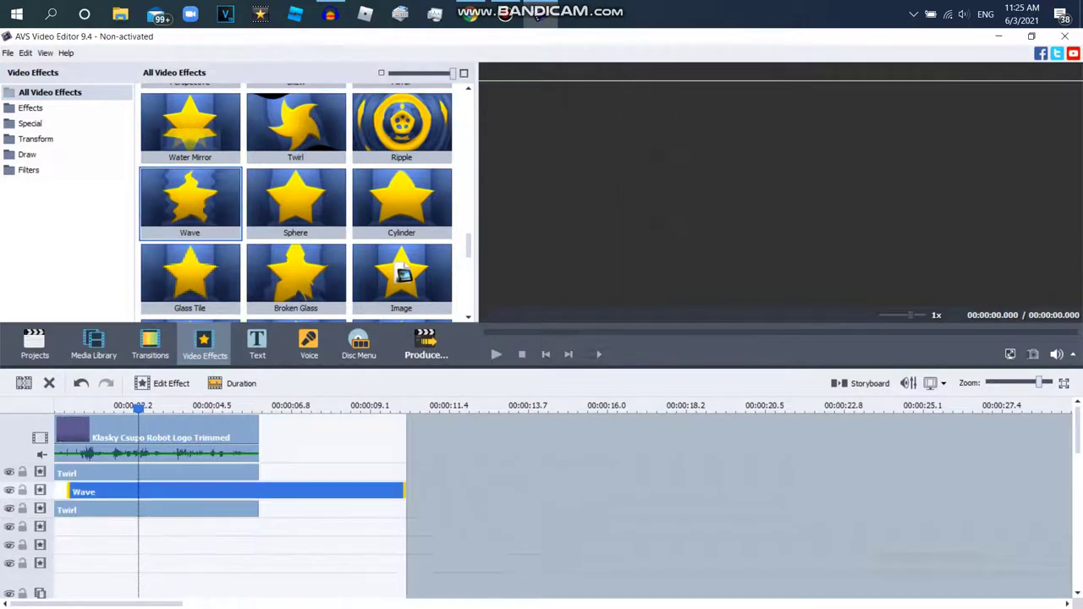
{"action": "left_click_drag", "start_coordinate": [390, 491], "coordinate": [259, 492]}
Step: Set the vertical Wave effect to amplitude 50 and speed 5 with a fade-in stretched over its whole duration
{"action": "left_click", "coordinate": [162, 383]}
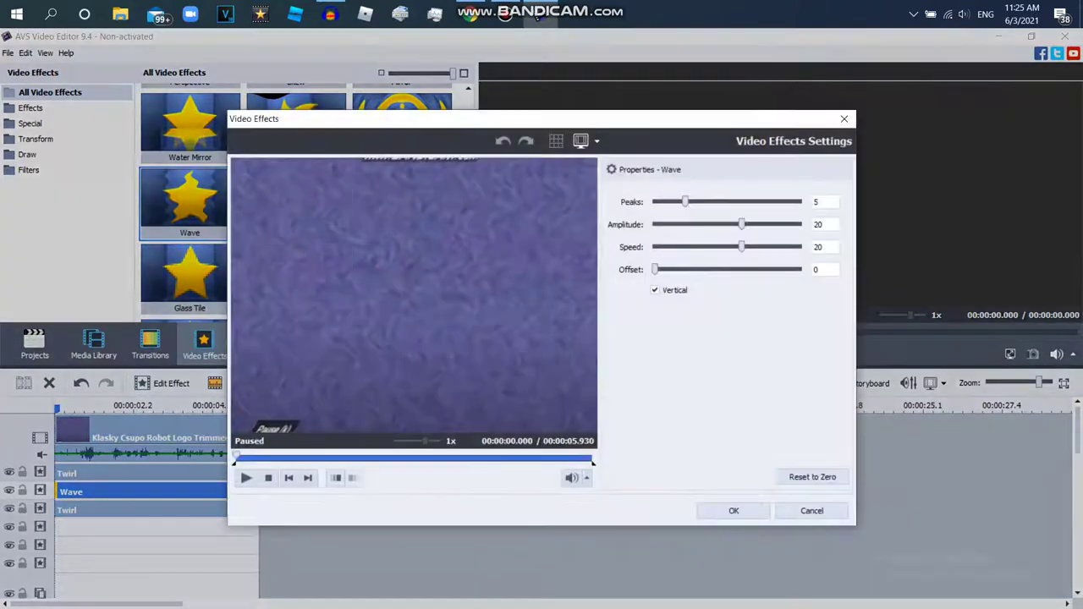
{"action": "type", "text": "5"}
{"action": "left_click", "coordinate": [825, 269]}
{"action": "left_click", "coordinate": [825, 224]}
{"action": "type", "text": "50"}
{"action": "key", "text": "Tab"}
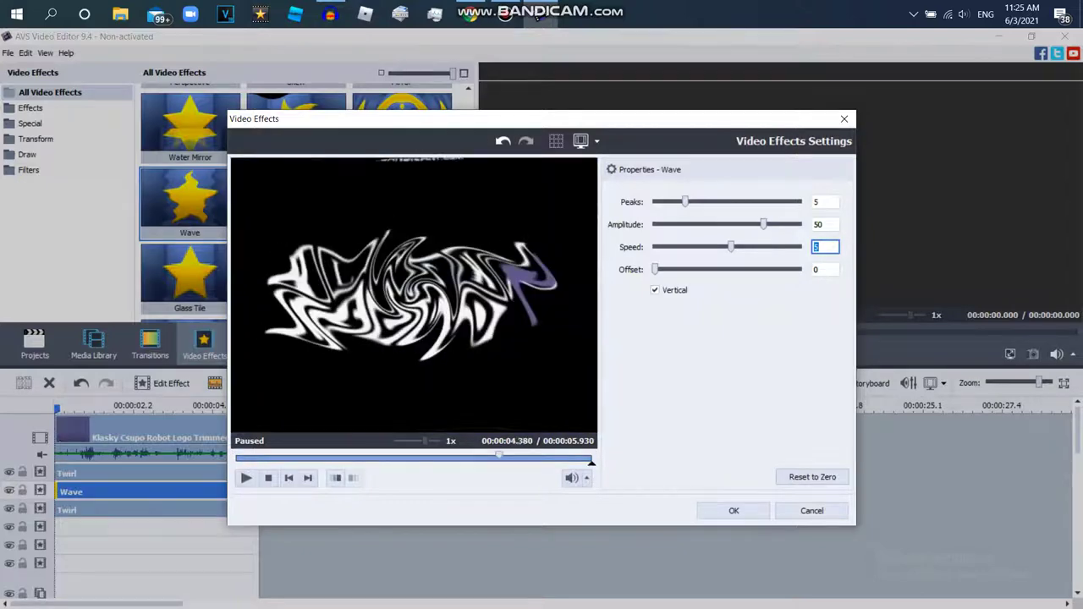
{"action": "left_click", "coordinate": [733, 510]}
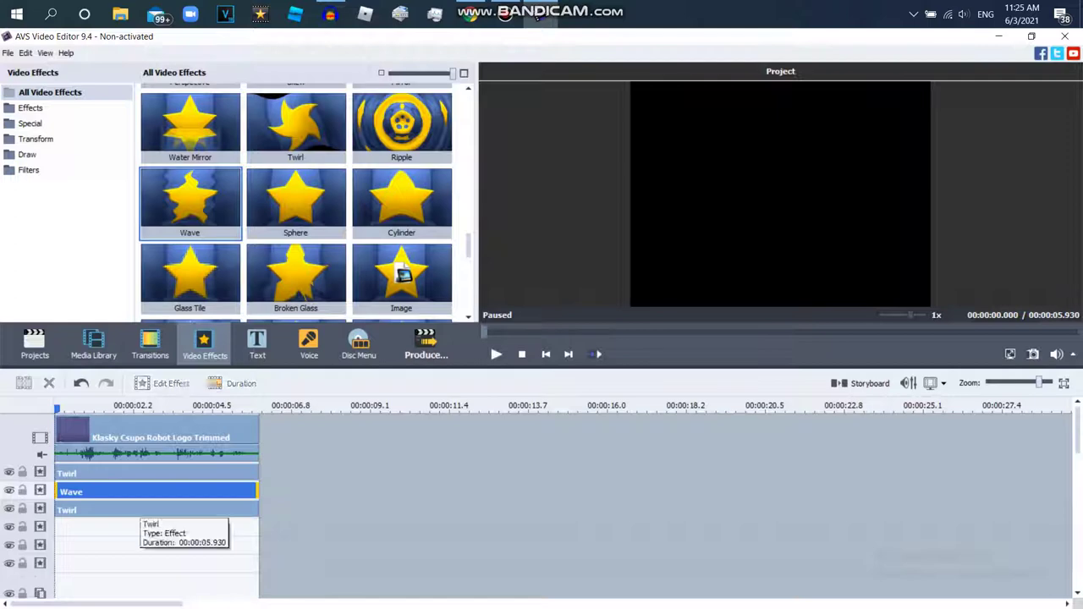
Step: Move the Twirl, Wave and Twirl effects down to the fourth, fifth and sixth effect lines, keeping their order
{"action": "left_click", "coordinate": [139, 510]}
{"action": "left_click_drag", "start_coordinate": [119, 527], "coordinate": [118, 564]}
{"action": "left_click_drag", "start_coordinate": [118, 491], "coordinate": [118, 545]}
{"action": "left_click_drag", "start_coordinate": [118, 472], "coordinate": [118, 527]}
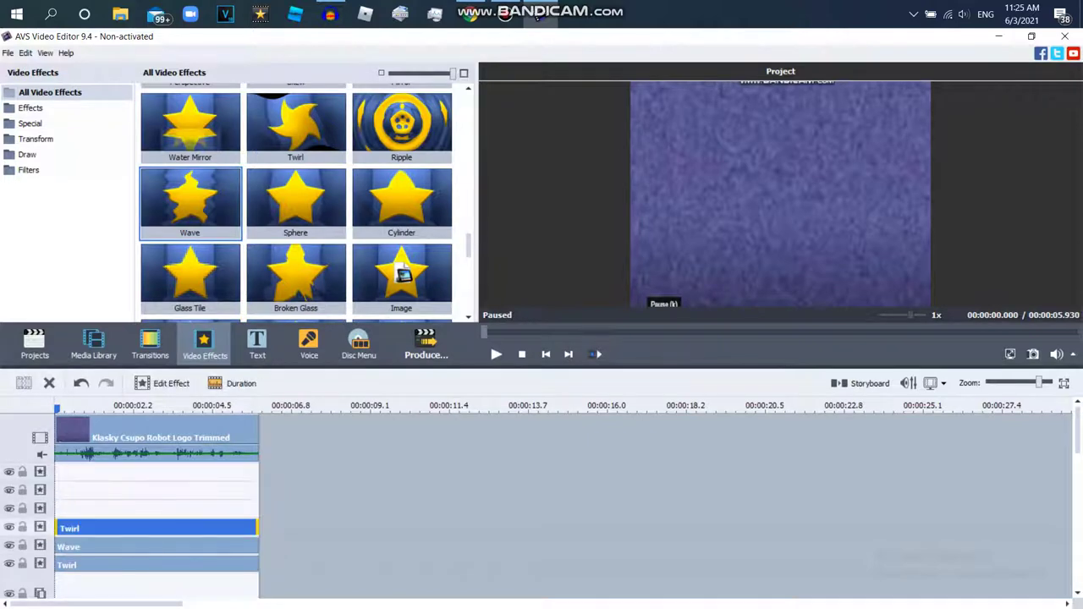
Step: Add an Invert effect on the first effect line and fit it to the clip's length
{"action": "scroll", "coordinate": [296, 203], "scroll_direction": "up", "scroll_amount": 10}
{"action": "scroll", "coordinate": [296, 203], "scroll_direction": "up", "scroll_amount": 5}
{"action": "left_click_drag", "start_coordinate": [295, 123], "coordinate": [155, 526]}
{"action": "left_click_drag", "start_coordinate": [89, 472], "coordinate": [67, 472]}
{"action": "left_click", "coordinate": [505, 14]}
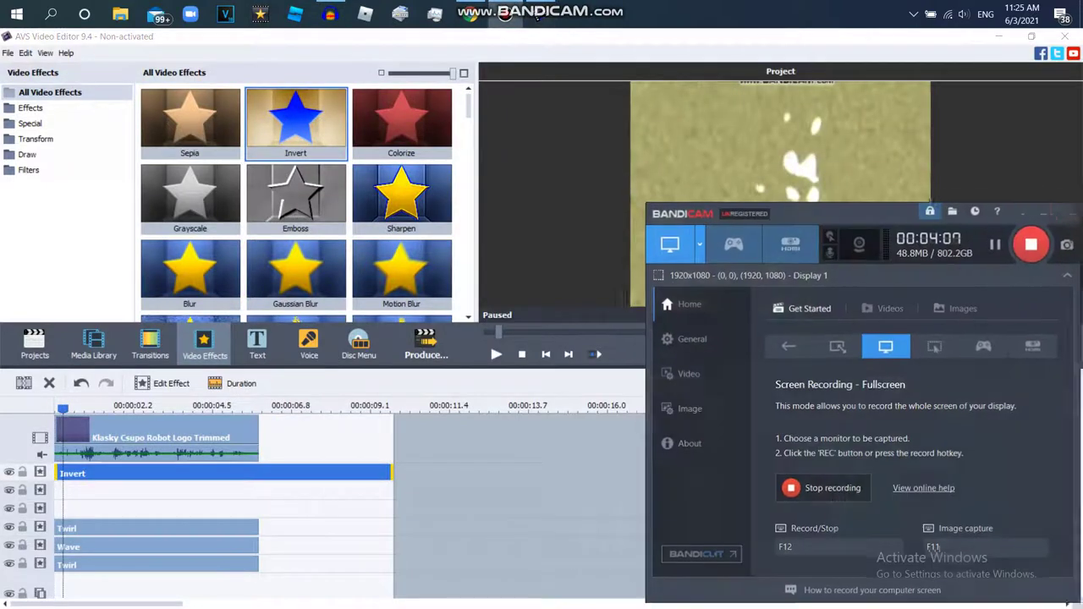
{"action": "left_click", "coordinate": [505, 17]}
{"action": "left_click_drag", "start_coordinate": [392, 473], "coordinate": [258, 473]}
Step: Add a Colorize effect on the second effect line at the clip's length and open its settings
{"action": "left_click_drag", "start_coordinate": [401, 123], "coordinate": [127, 493]}
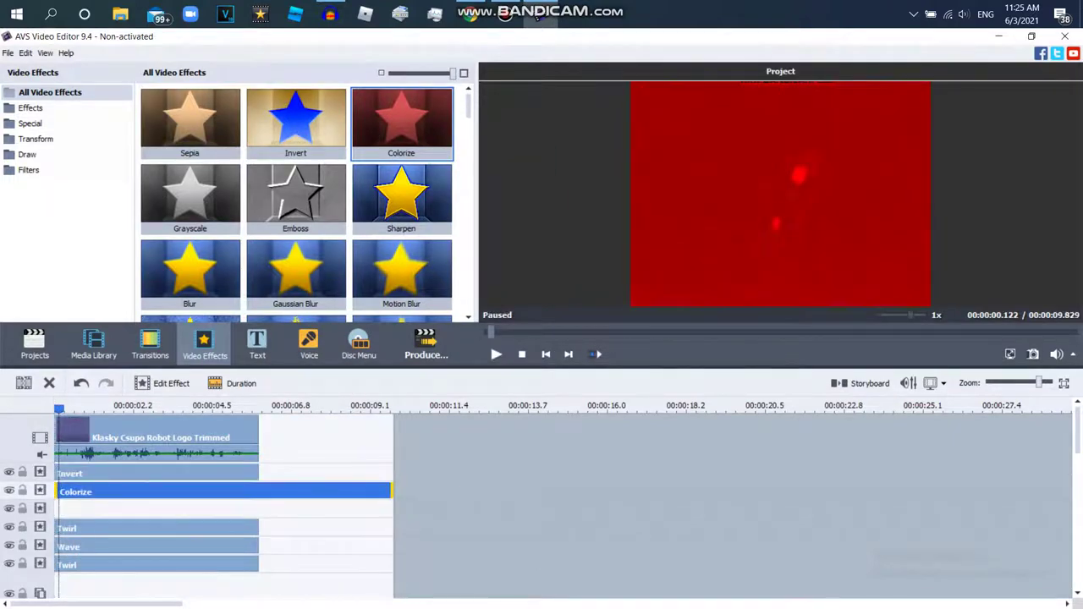
{"action": "left_click_drag", "start_coordinate": [392, 491], "coordinate": [258, 492]}
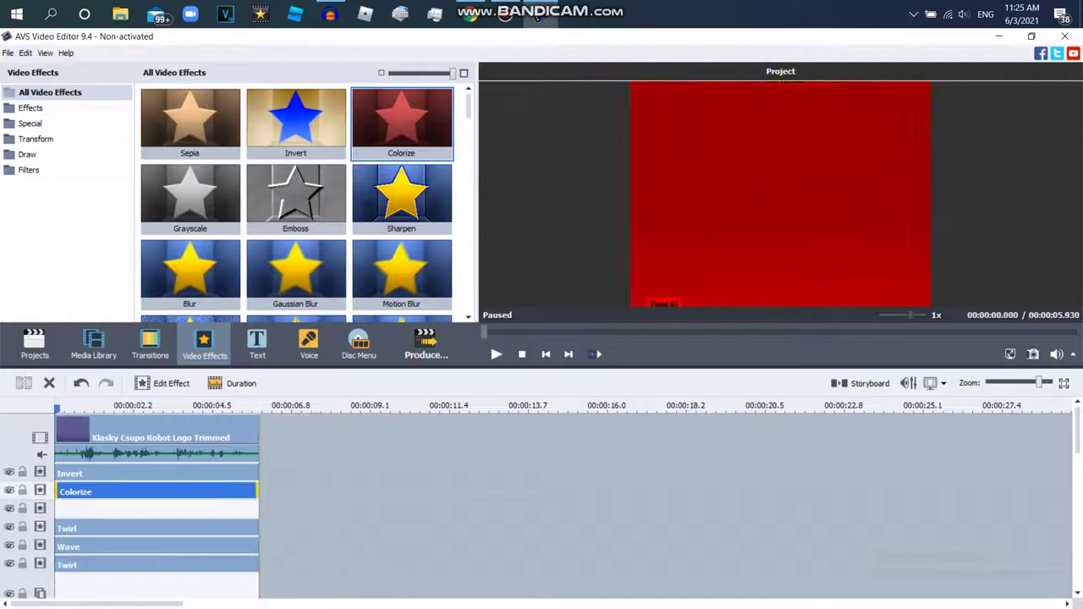
{"action": "left_click", "coordinate": [149, 409]}
{"action": "left_click", "coordinate": [162, 383]}
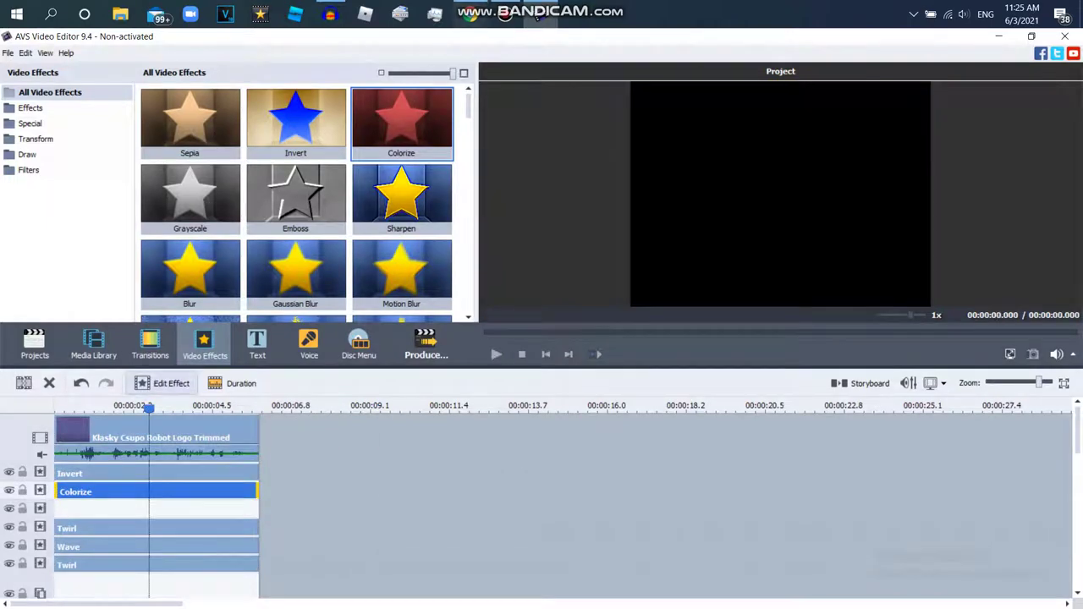
Step: Check the colours of the Formulator V53 reference video in Chrome and set the Colorize effect's green value to 110
{"action": "left_click", "coordinate": [469, 14]}
{"action": "scroll", "coordinate": [385, 338], "scroll_direction": "up", "scroll_amount": 4}
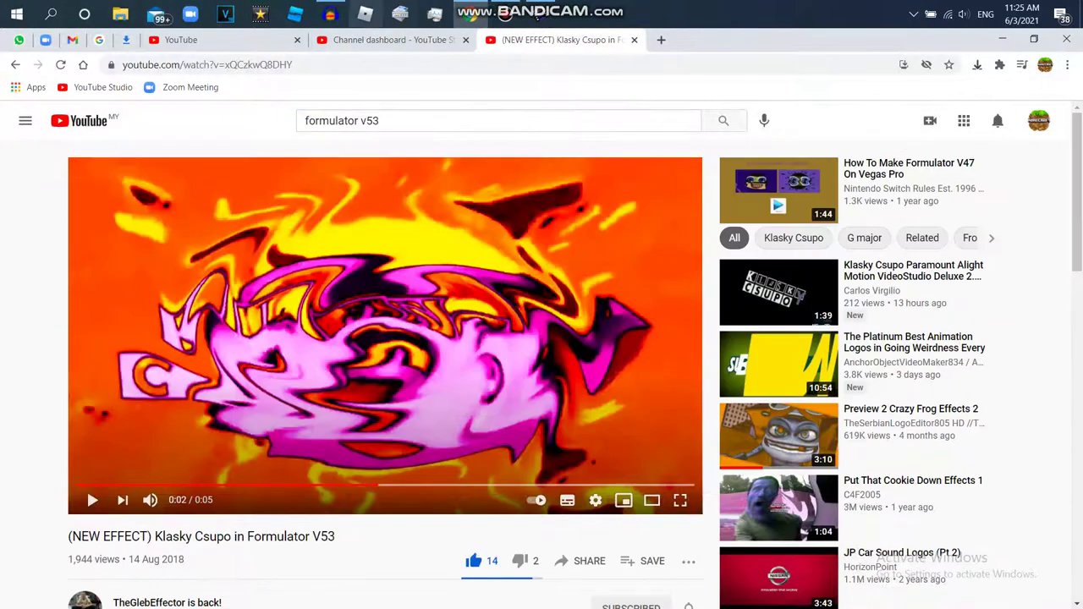
{"action": "key", "text": "alt+Tab"}
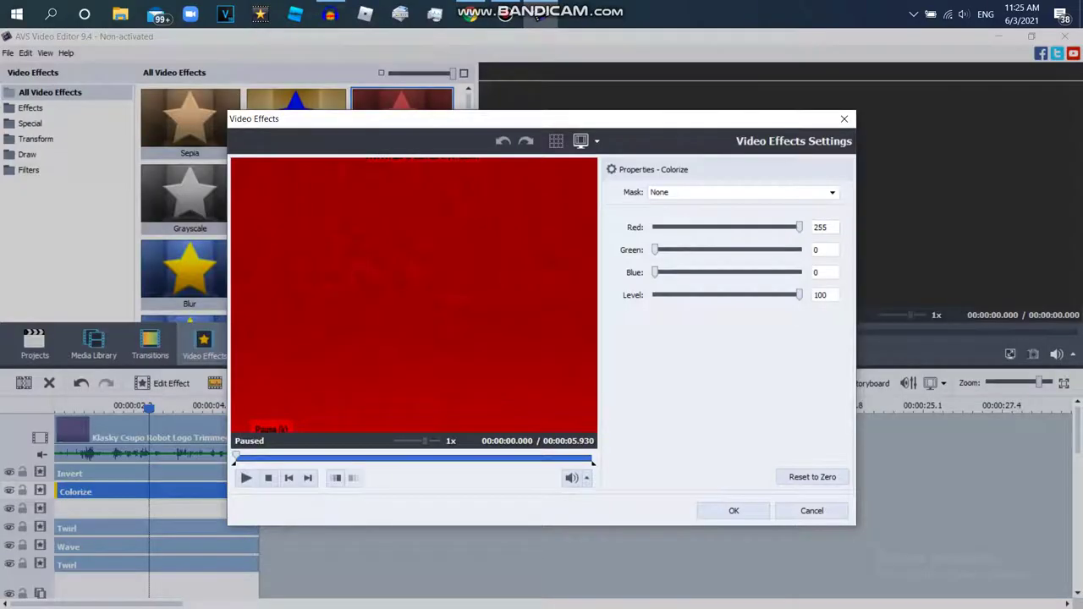
{"action": "left_click_drag", "start_coordinate": [654, 250], "coordinate": [711, 249]}
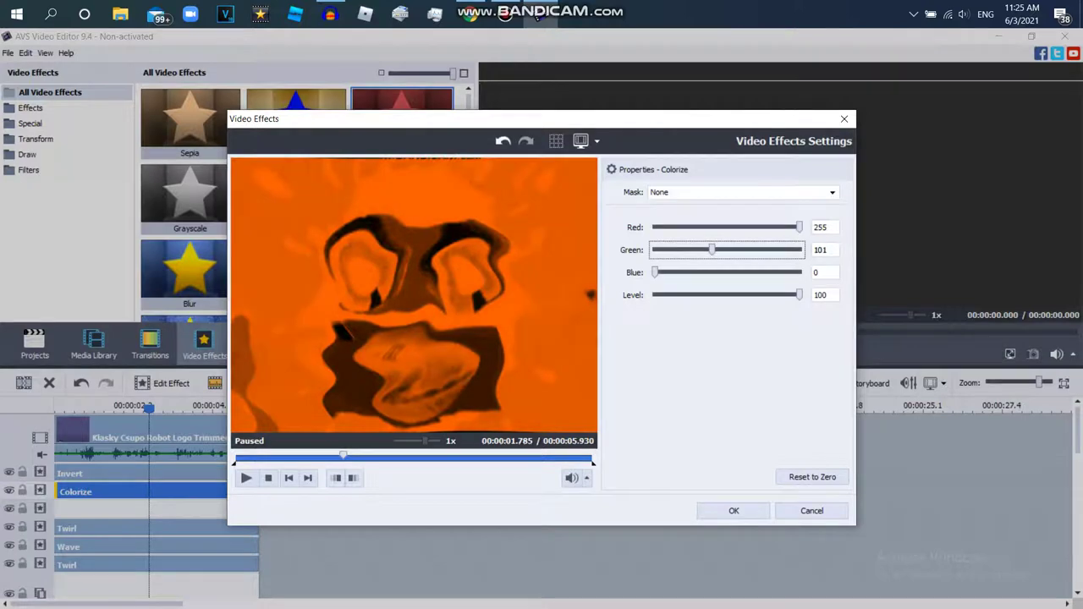
{"action": "key", "text": "Tab"}
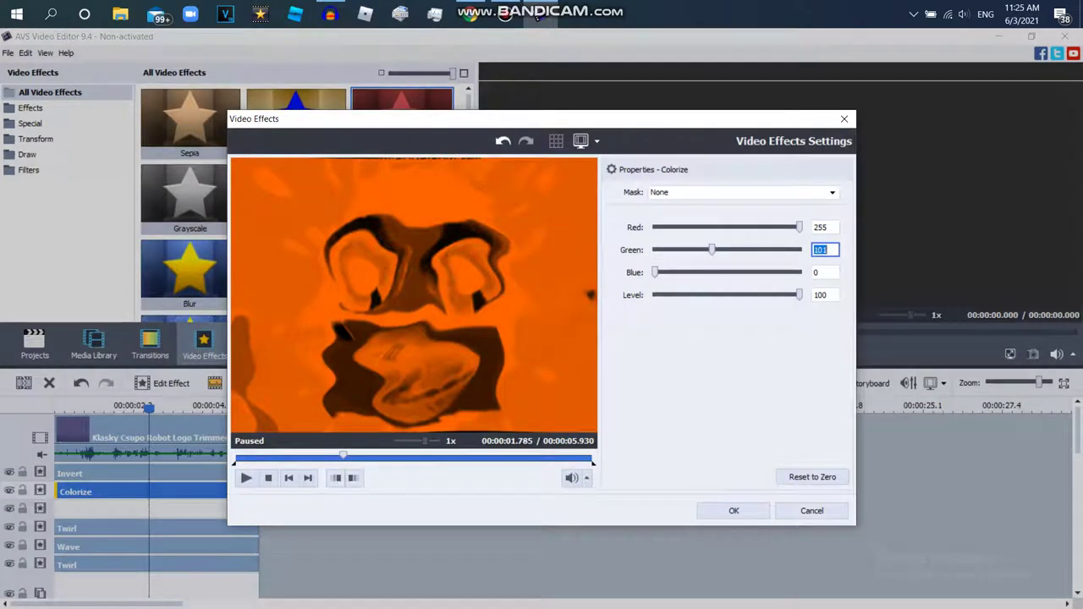
{"action": "type", "text": "110"}
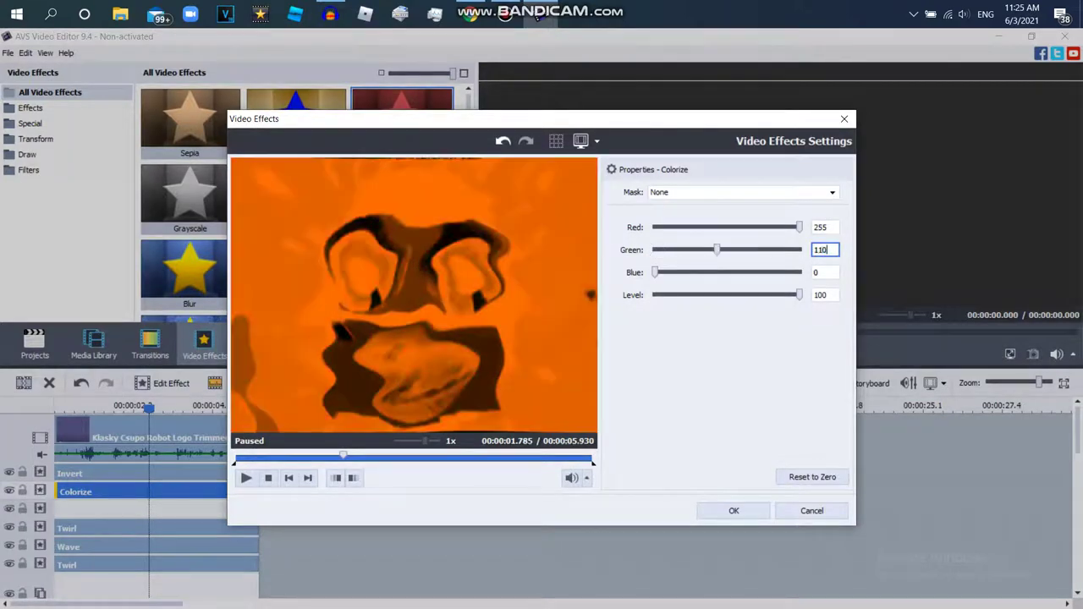
{"action": "key", "text": "Tab"}
{"action": "key", "text": "Return"}
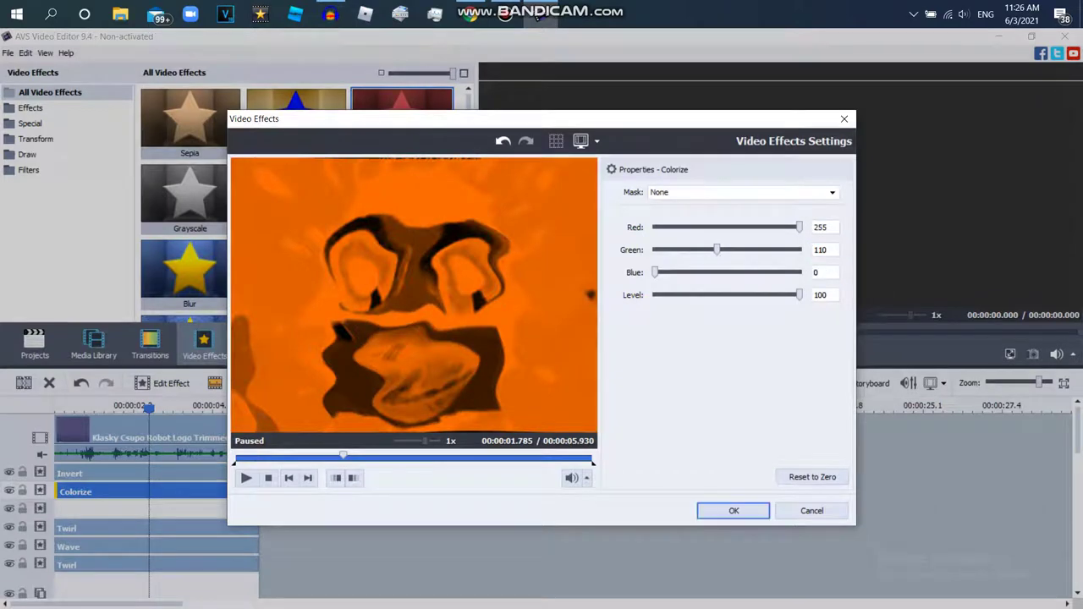
{"action": "left_click", "coordinate": [734, 510]}
Step: Add another effect line above the lowest Twirl and move the Wave and upper Twirl effects down to the sixth and fifth lines
{"action": "right_click", "coordinate": [291, 565]}
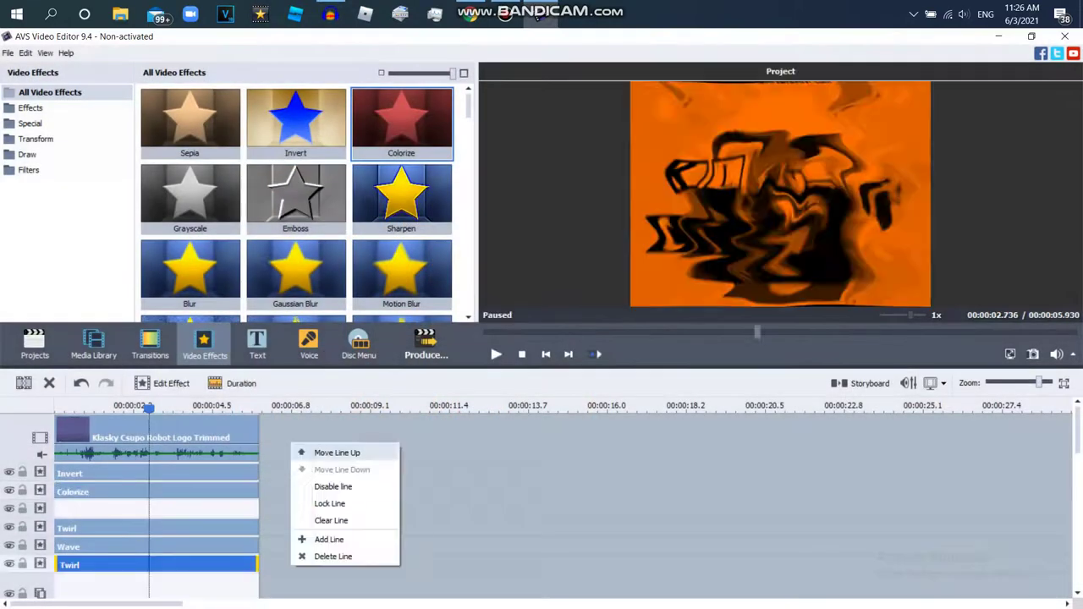
{"action": "left_click", "coordinate": [329, 538]}
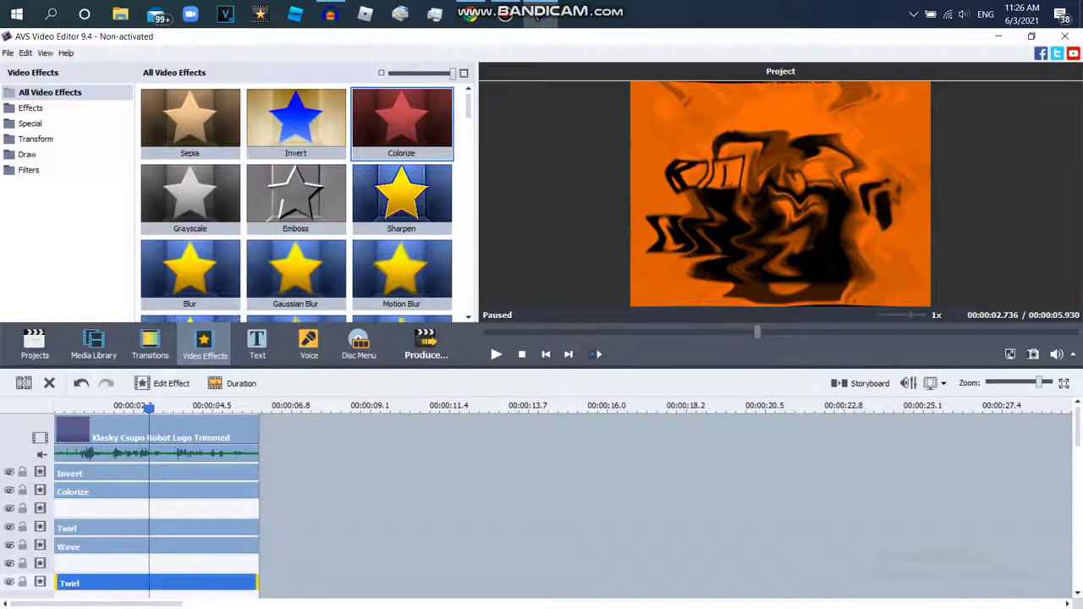
{"action": "left_click_drag", "start_coordinate": [155, 546], "coordinate": [156, 564]}
{"action": "left_click_drag", "start_coordinate": [156, 528], "coordinate": [156, 546]}
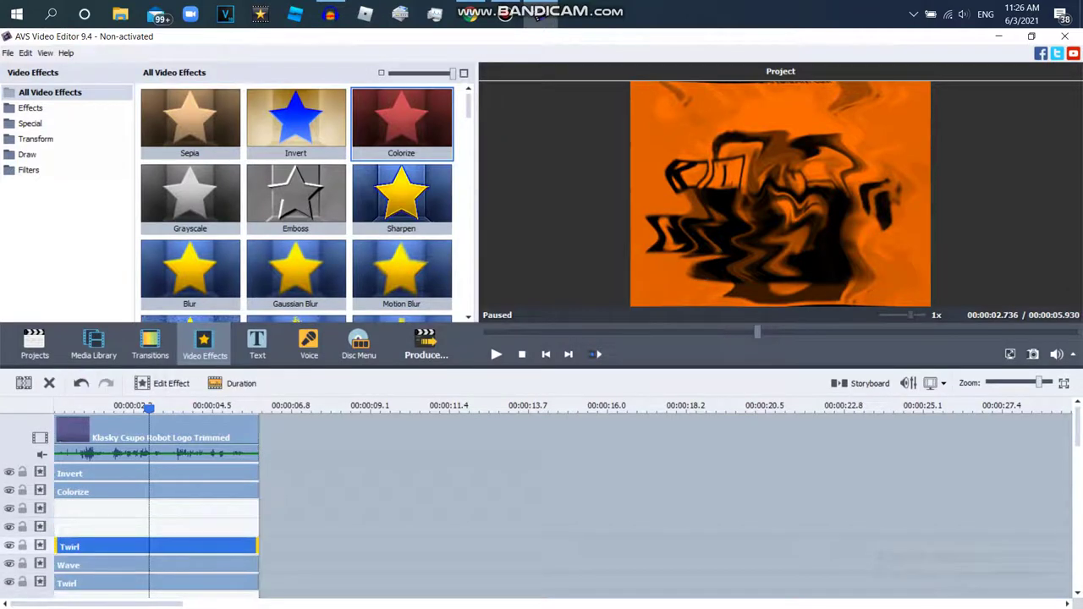
Step: Add a Color Exchange effect on the third effect line, fit it to the clip's length and open its settings
{"action": "left_click_drag", "start_coordinate": [467, 105], "coordinate": [467, 122]}
{"action": "scroll", "coordinate": [296, 203], "scroll_direction": "down", "scroll_amount": 5}
{"action": "left_click_drag", "start_coordinate": [295, 165], "coordinate": [122, 554]}
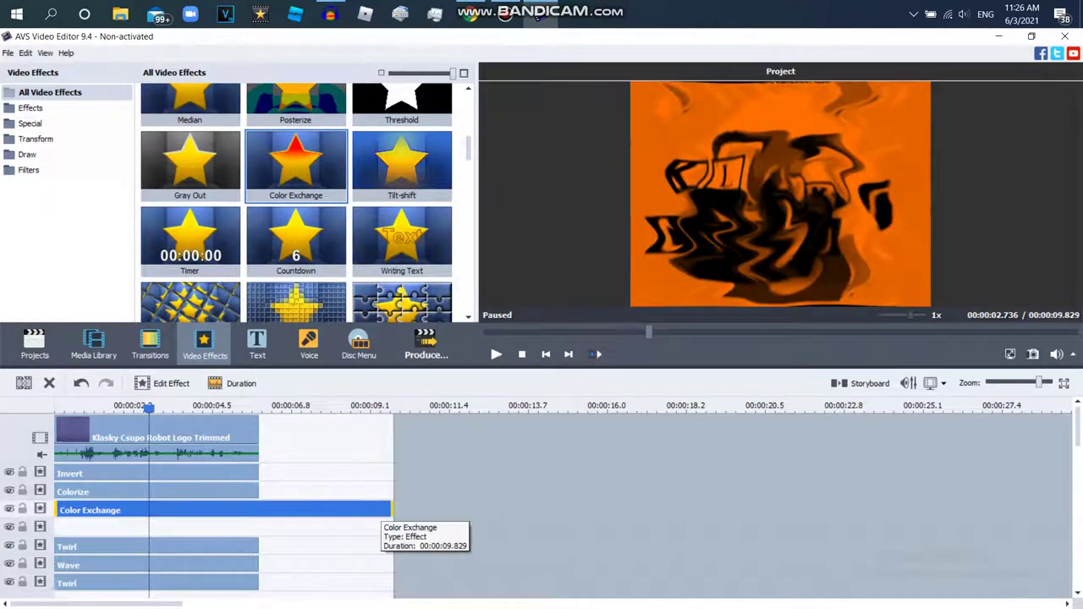
{"action": "left_click_drag", "start_coordinate": [392, 509], "coordinate": [258, 509]}
{"action": "left_click", "coordinate": [161, 383]}
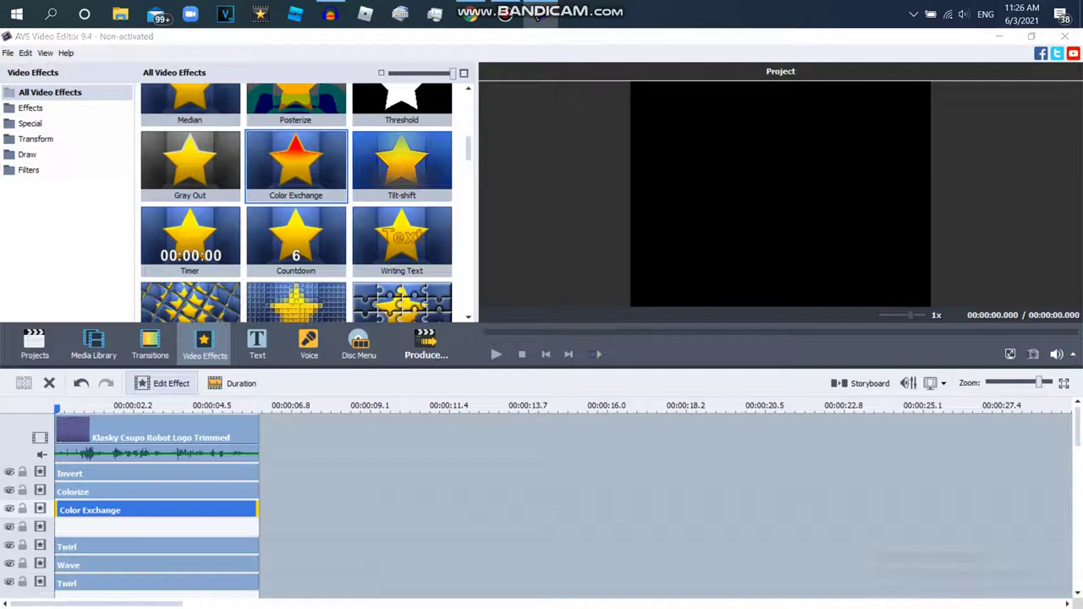
{"action": "double_click", "coordinate": [254, 510]}
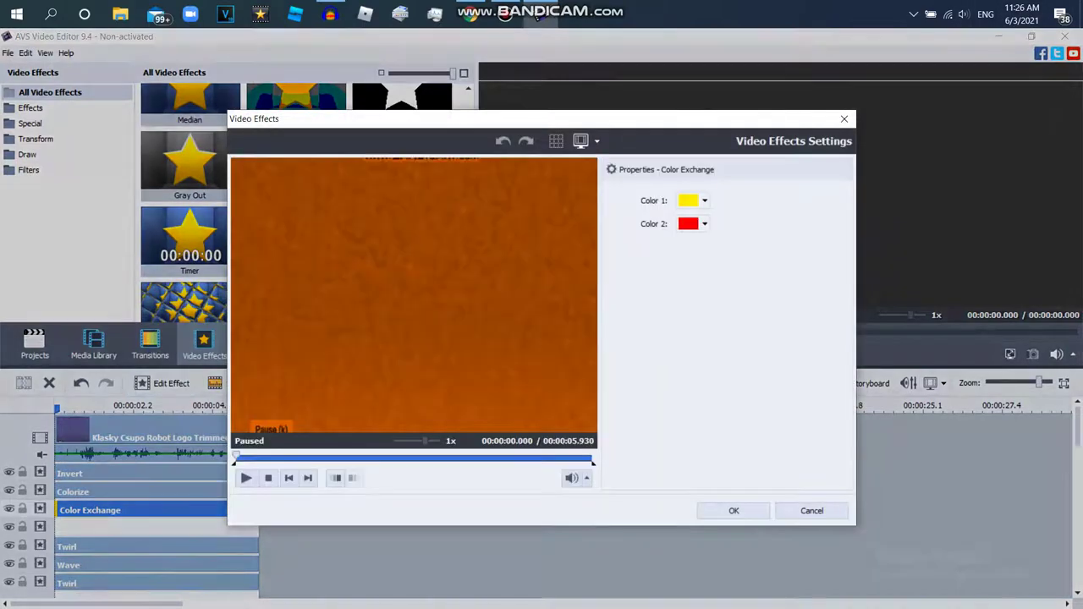
Step: Check the colours of the reference video in Chrome and try to sample the Color Exchange effect's Color 1 from the preview
{"action": "left_click", "coordinate": [471, 13]}
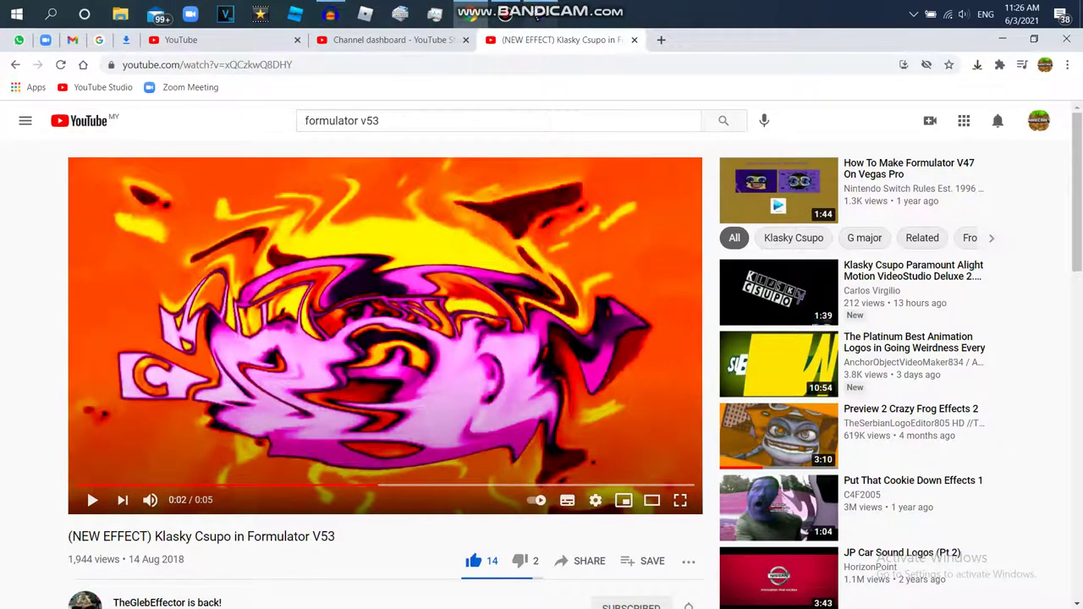
{"action": "left_click", "coordinate": [537, 14]}
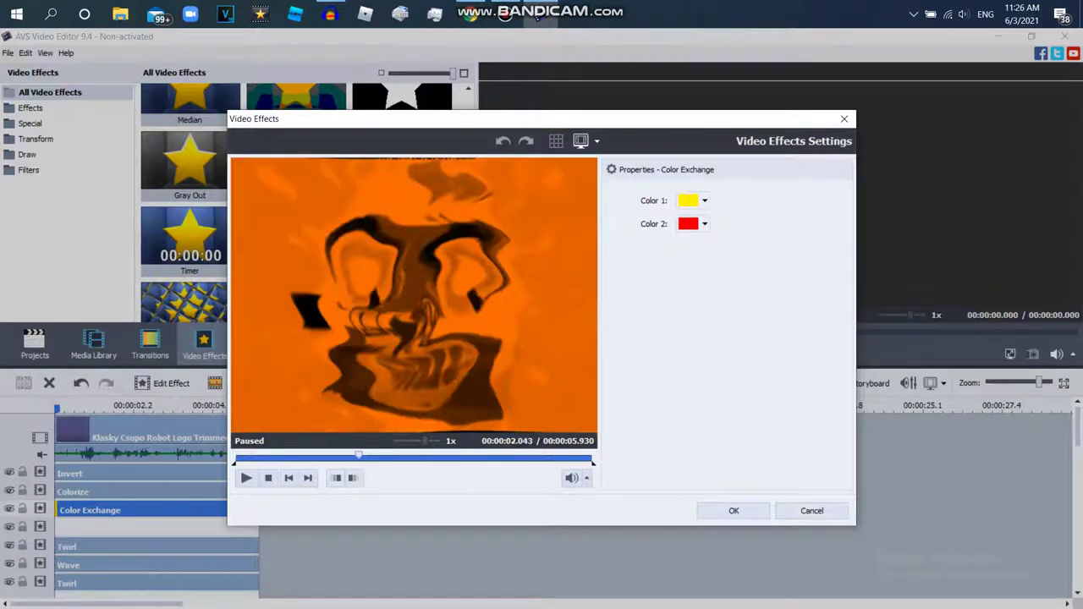
{"action": "left_click", "coordinate": [703, 200]}
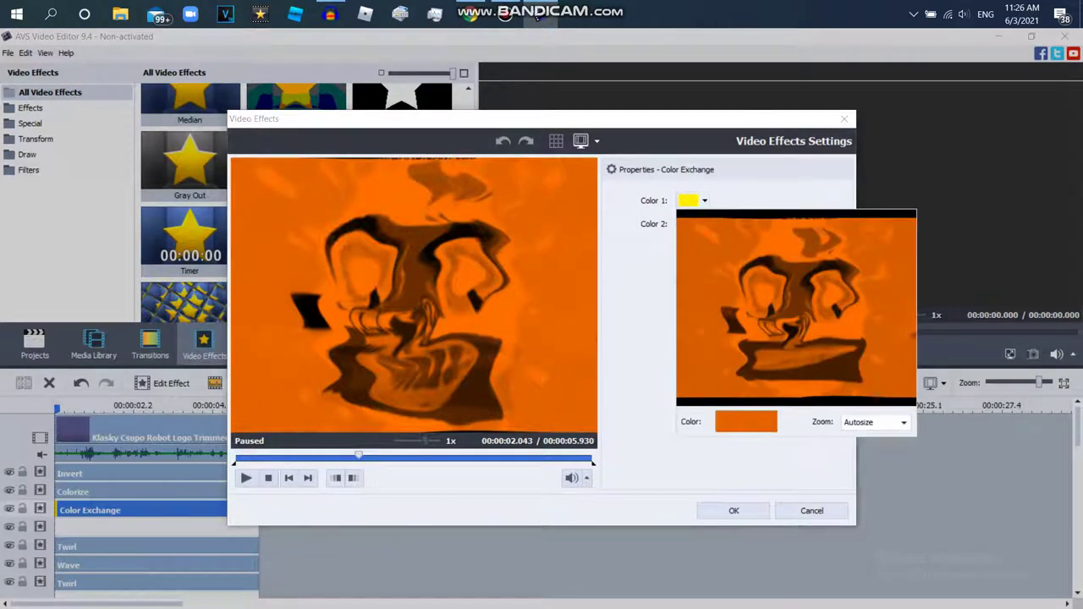
{"action": "left_click", "coordinate": [711, 245]}
{"action": "left_click", "coordinate": [704, 200]}
{"action": "left_click", "coordinate": [745, 422]}
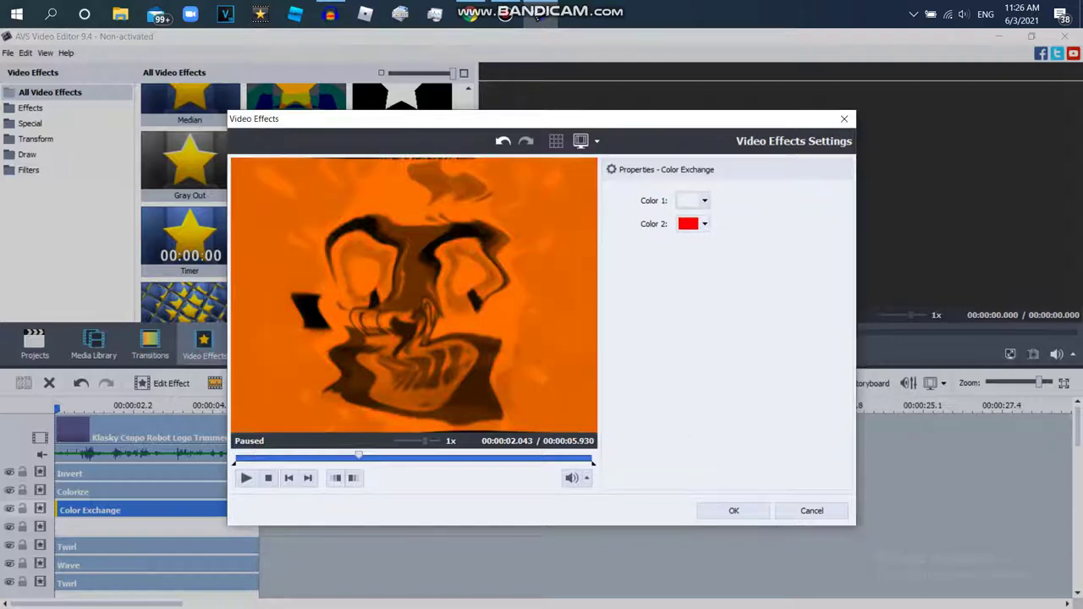
Step: Try sampling Color 1 again from the picker's preview at 500%, Autosize and 100% zoom
{"action": "left_click", "coordinate": [704, 200]}
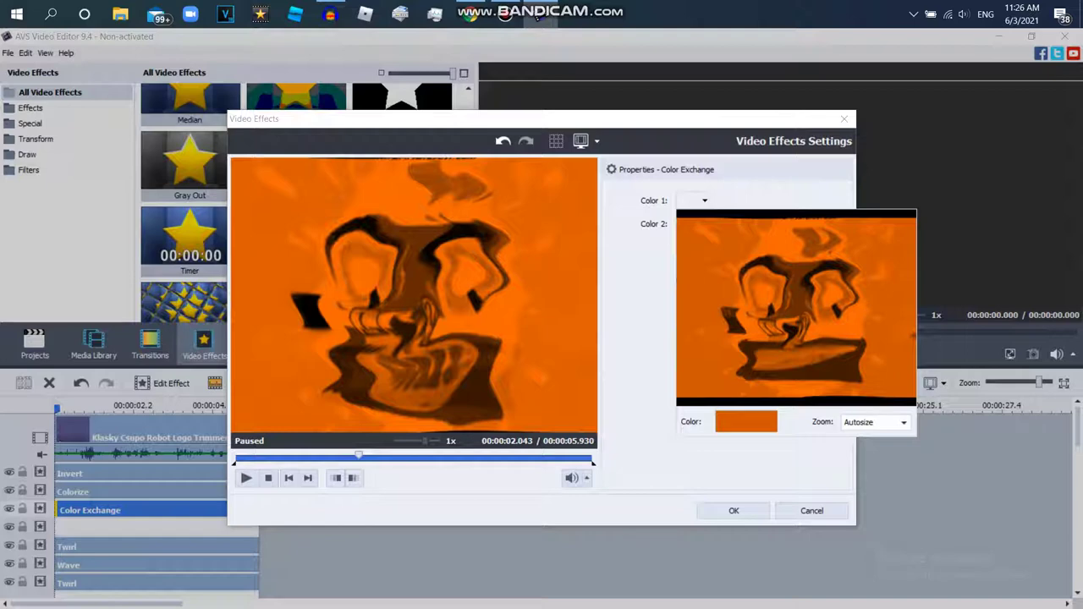
{"action": "left_click", "coordinate": [875, 421]}
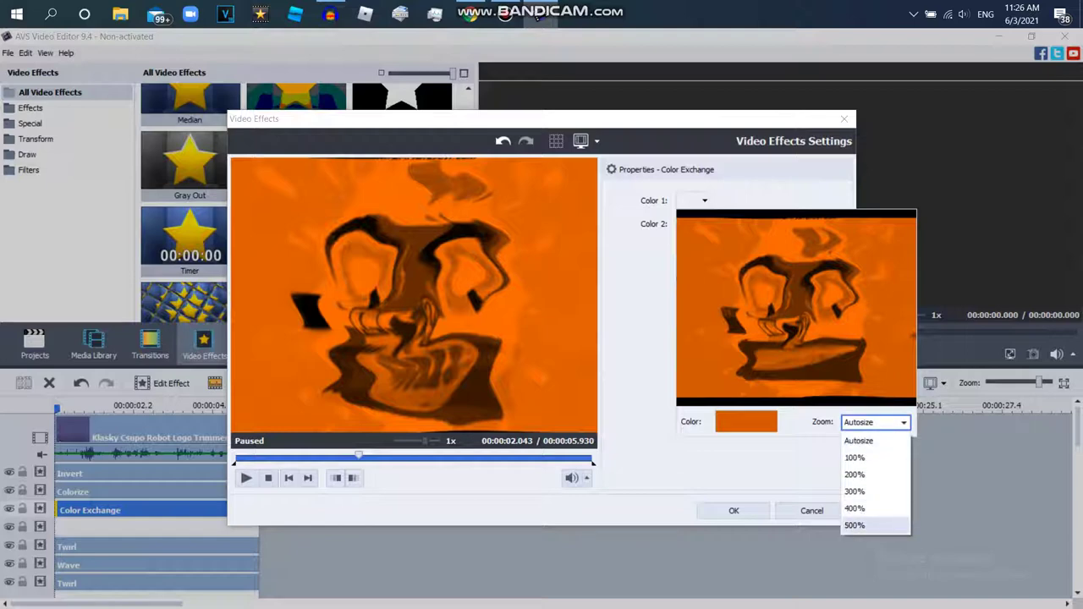
{"action": "left_click", "coordinate": [855, 524]}
{"action": "left_click", "coordinate": [875, 421]}
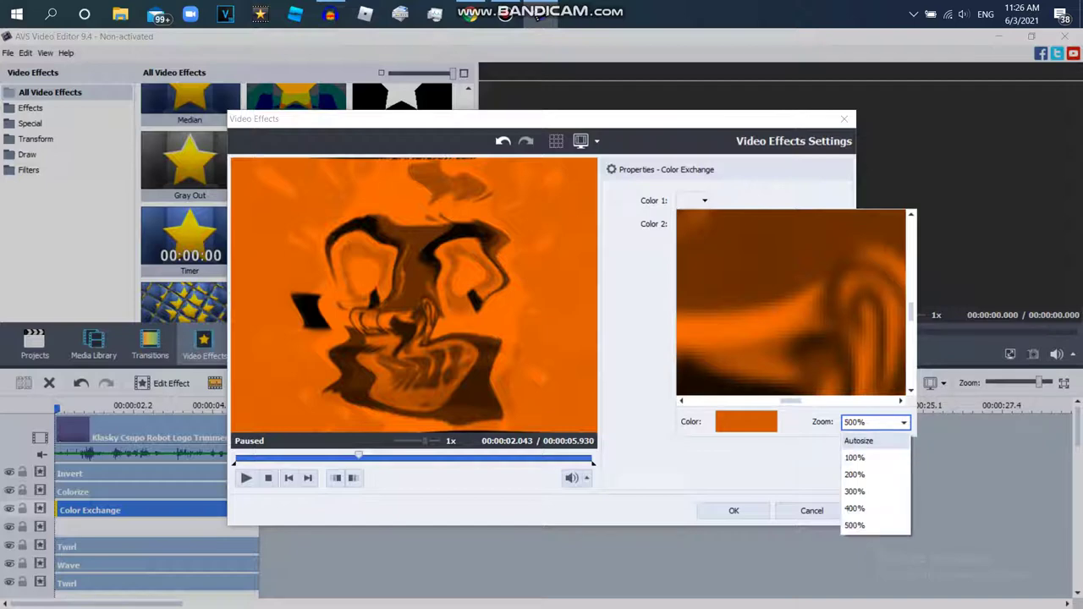
{"action": "left_click", "coordinate": [858, 440]}
{"action": "left_click", "coordinate": [875, 422]}
{"action": "left_click", "coordinate": [854, 457]}
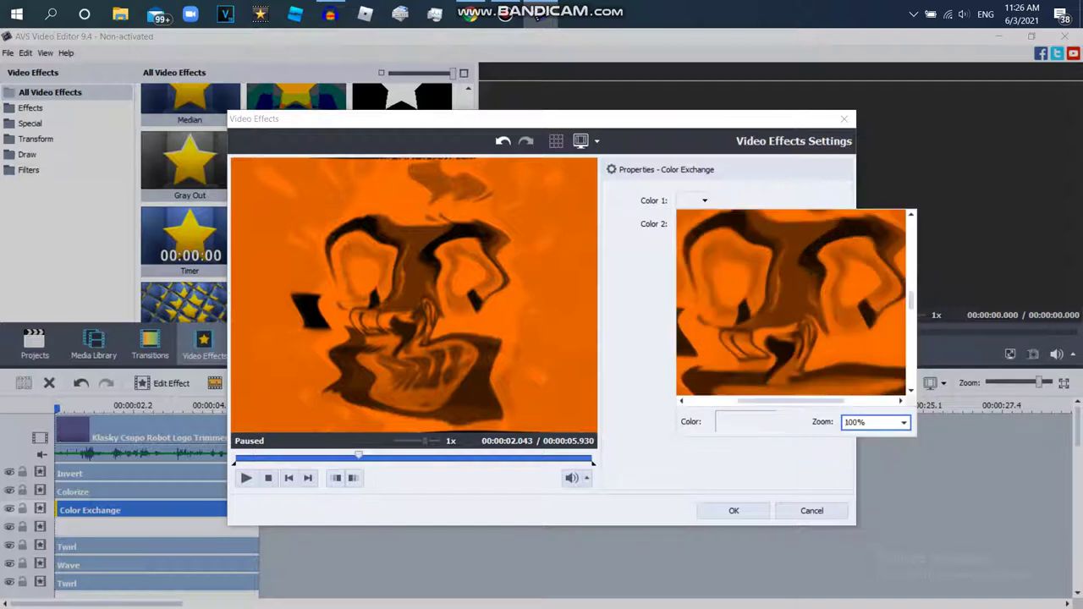
{"action": "left_click", "coordinate": [880, 355]}
Step: Set the Color Exchange effect's Color 1 to black and Color 2 to magenta, and apply the settings
{"action": "left_click", "coordinate": [704, 200]}
{"action": "left_click", "coordinate": [685, 218]}
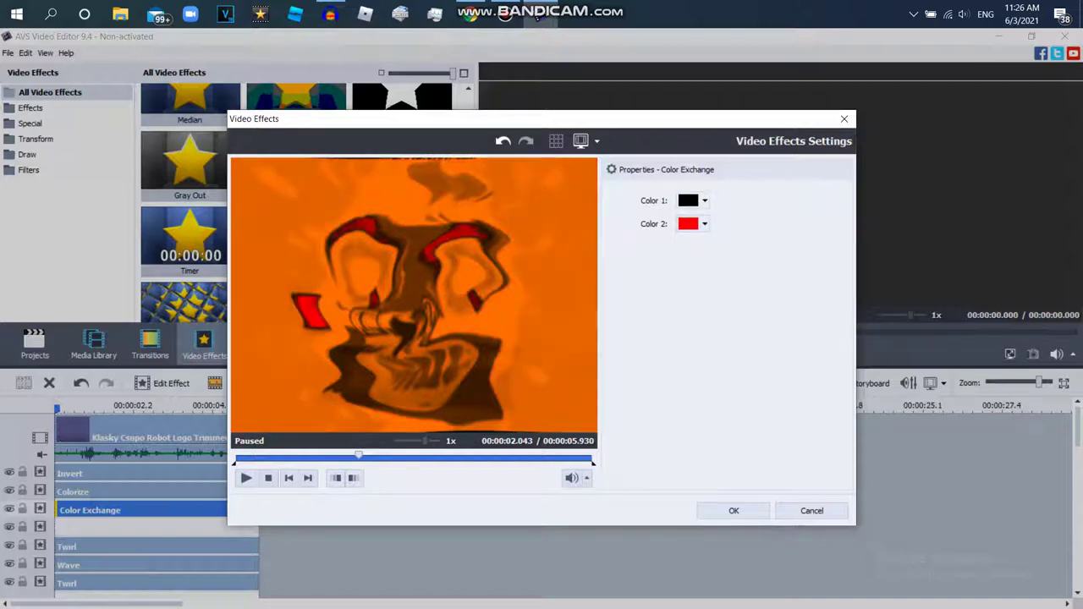
{"action": "left_click", "coordinate": [704, 223]}
{"action": "left_click", "coordinate": [682, 286]}
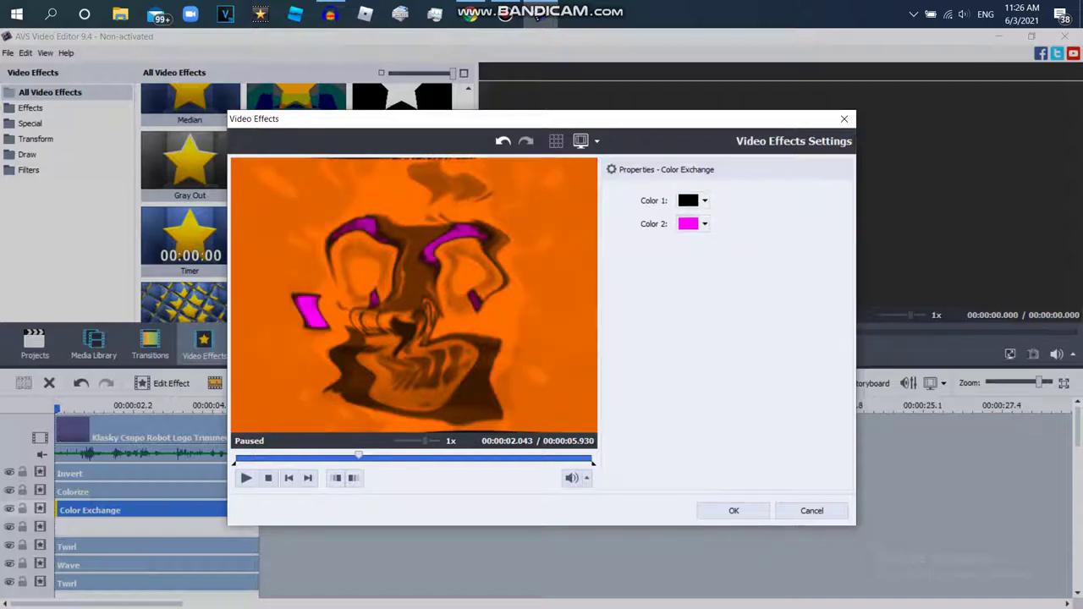
{"action": "left_click", "coordinate": [733, 510]}
Step: Copy the Color Exchange effect and place the duplicate on the fourth effect line at the clip's length
{"action": "right_click", "coordinate": [157, 510]}
{"action": "left_click", "coordinate": [201, 479]}
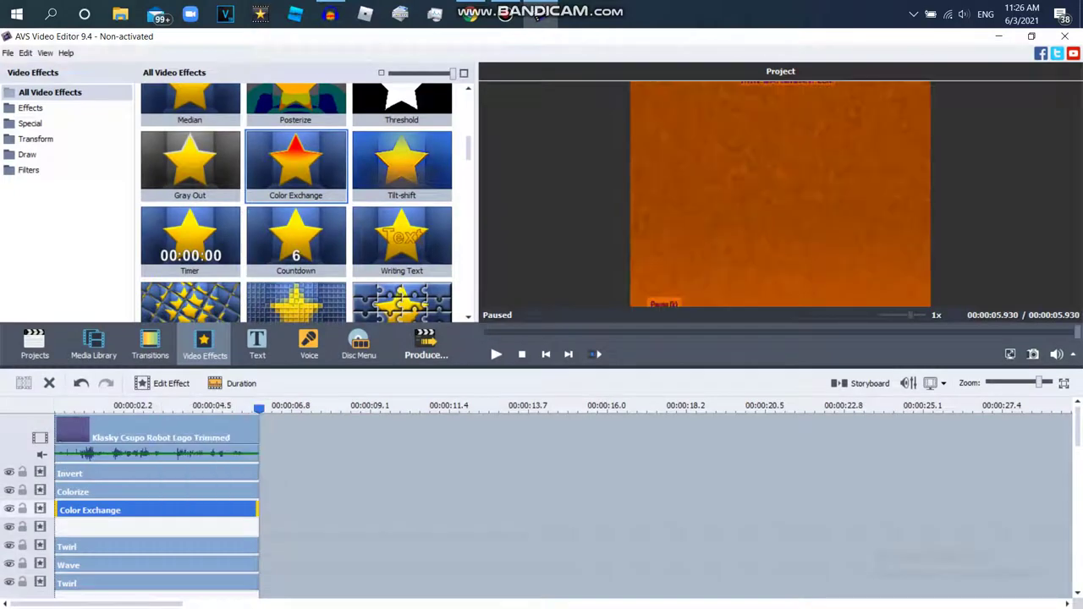
{"action": "key", "text": "ctrl+v"}
{"action": "left_click_drag", "start_coordinate": [286, 510], "coordinate": [82, 528]}
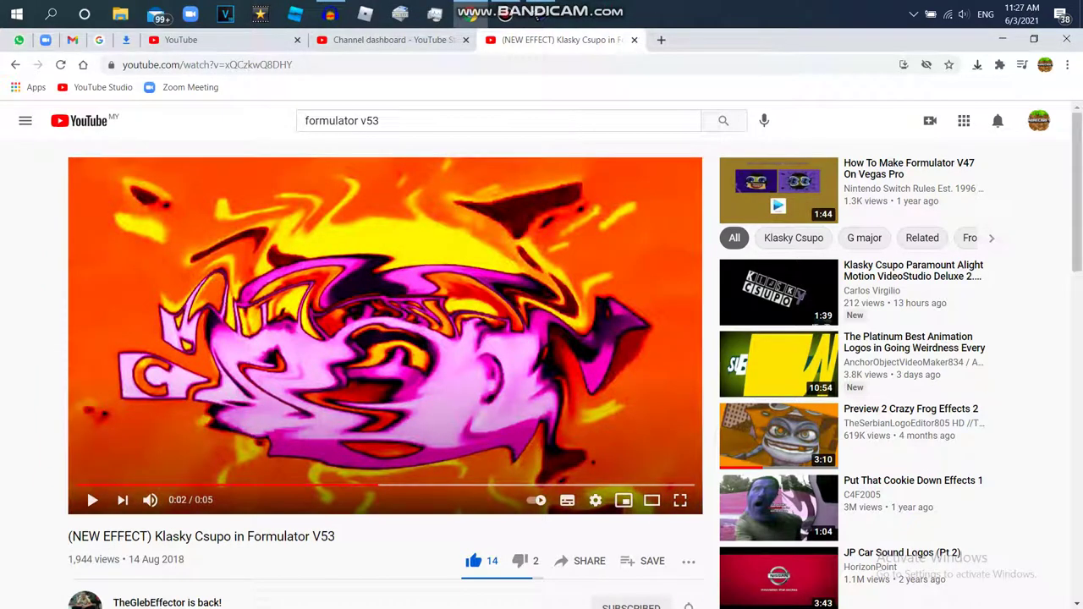
Step: Examine the colours in the Formulator V53 reference video around 0:02 in Chrome, and return to AVS Video Editor
{"action": "left_click", "coordinate": [363, 485]}
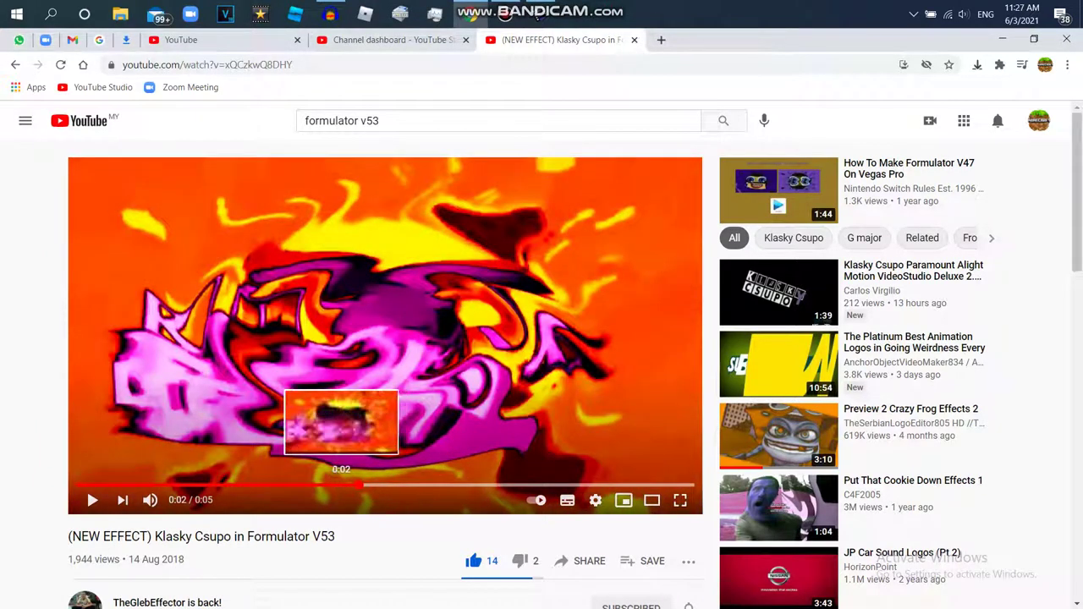
{"action": "left_click", "coordinate": [346, 485]}
{"action": "left_click", "coordinate": [335, 485]}
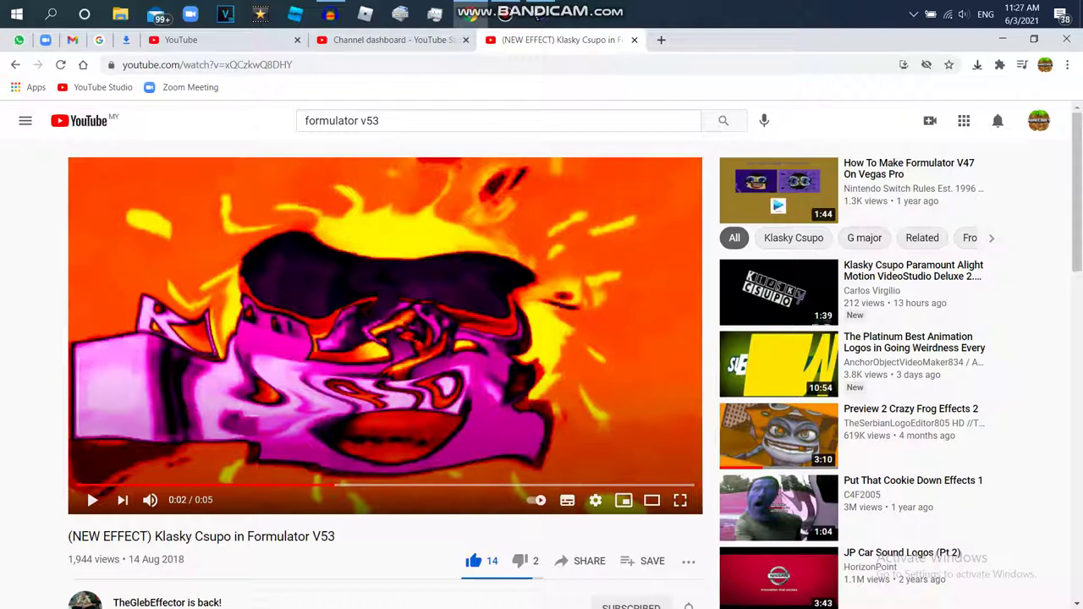
{"action": "left_click", "coordinate": [538, 15]}
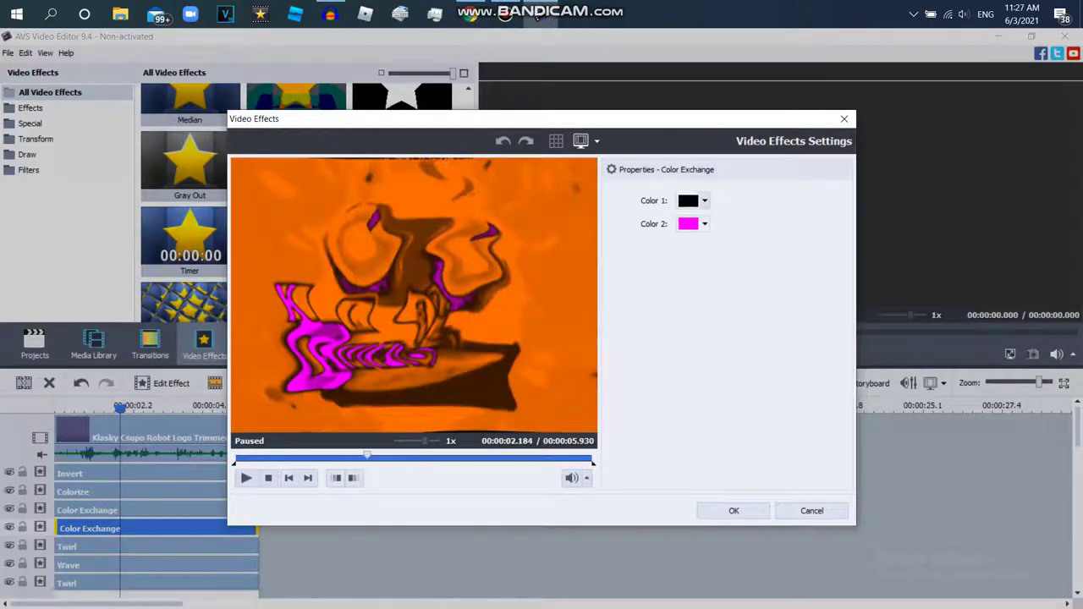
Step: Try a reddish brown sampled from the preview as Color 1 of the second Color Exchange effect
{"action": "left_click", "coordinate": [704, 224]}
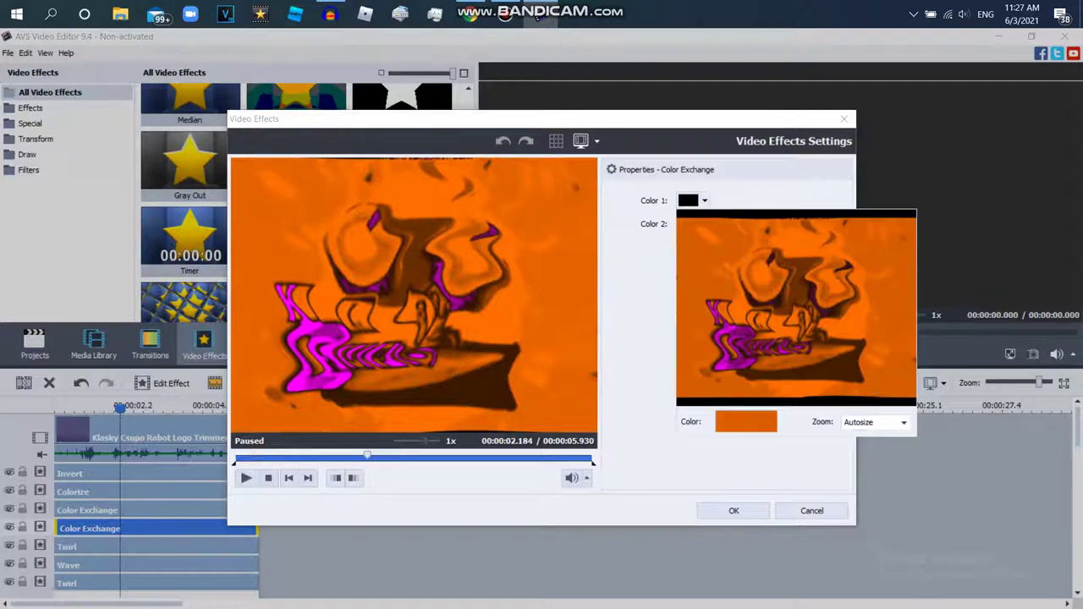
{"action": "left_click", "coordinate": [744, 313]}
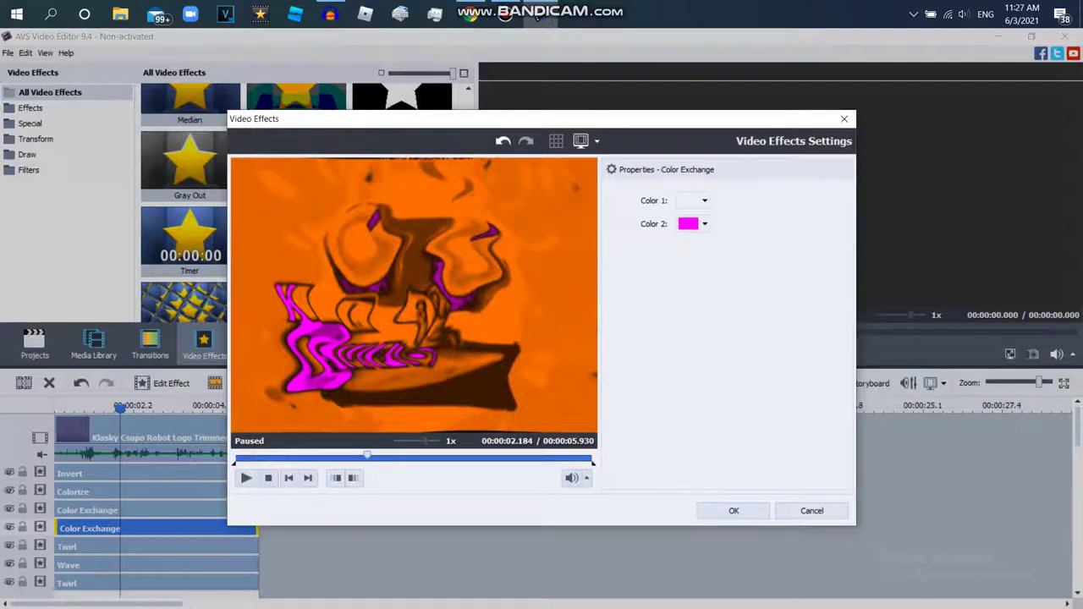
{"action": "left_click", "coordinate": [703, 200]}
{"action": "left_click", "coordinate": [699, 234]}
{"action": "left_click", "coordinate": [689, 201]}
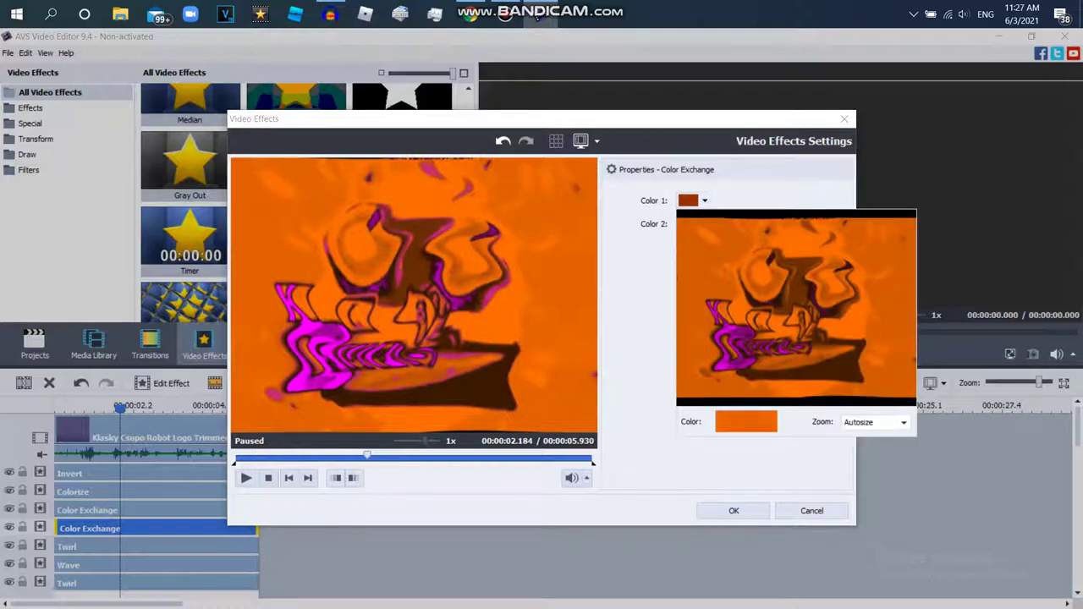
{"action": "left_click", "coordinate": [744, 338]}
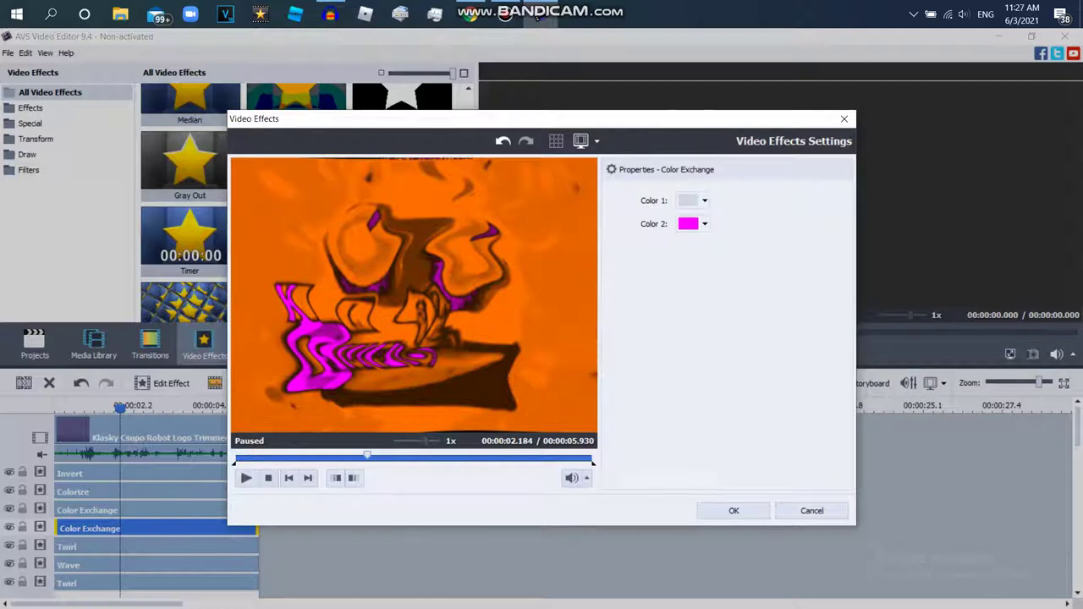
{"action": "left_click", "coordinate": [705, 200]}
{"action": "left_click", "coordinate": [699, 217]}
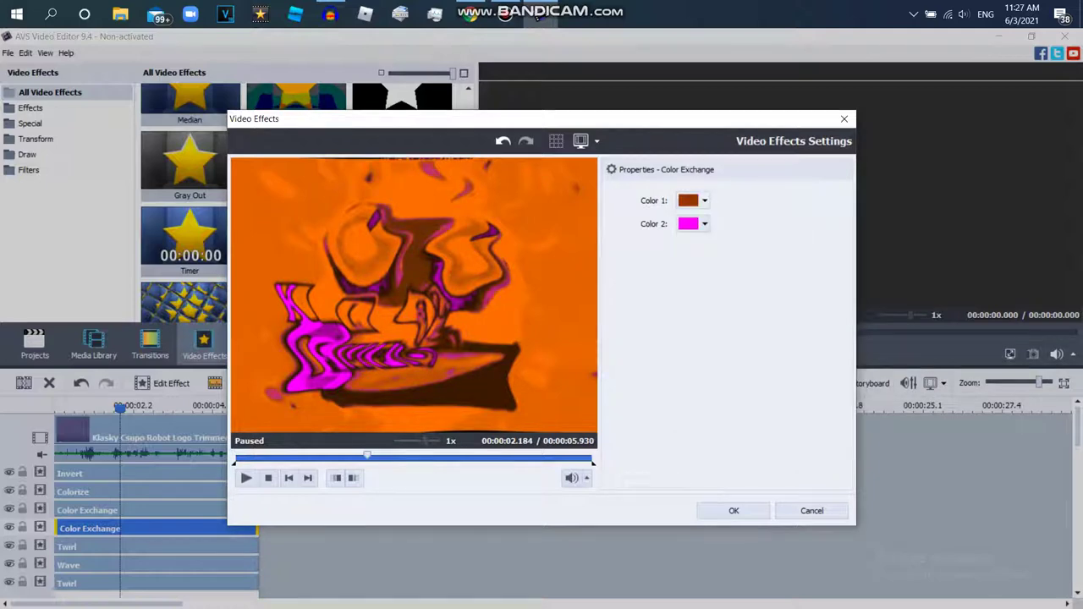
Step: Move the effect preview to 00:00:03.100 and try orange sampled from the frame as Color 1
{"action": "left_click", "coordinate": [704, 223]}
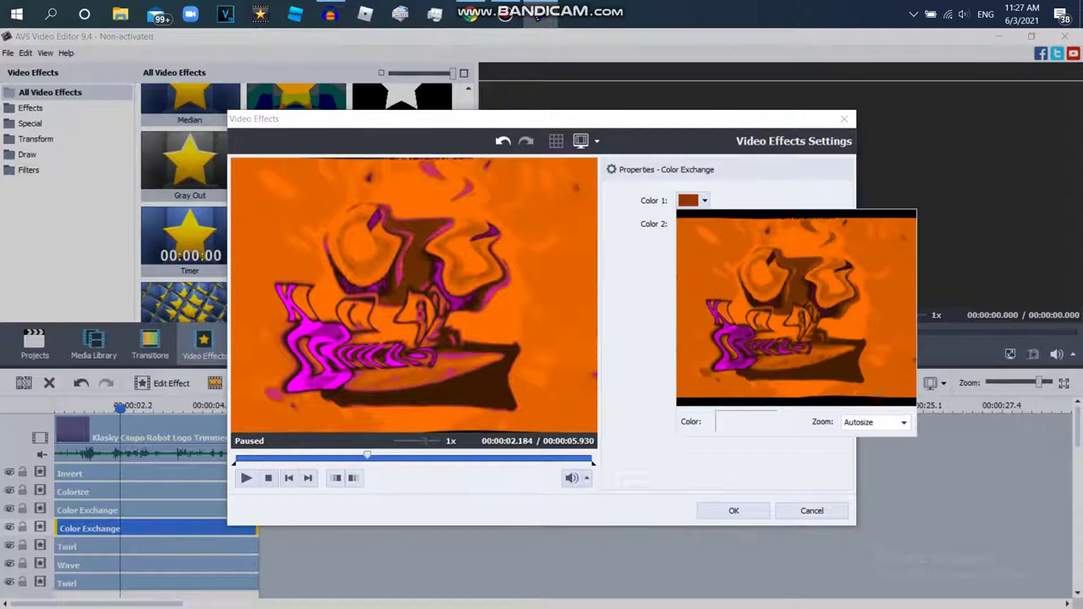
{"action": "key", "text": "Escape"}
{"action": "left_click", "coordinate": [422, 457]}
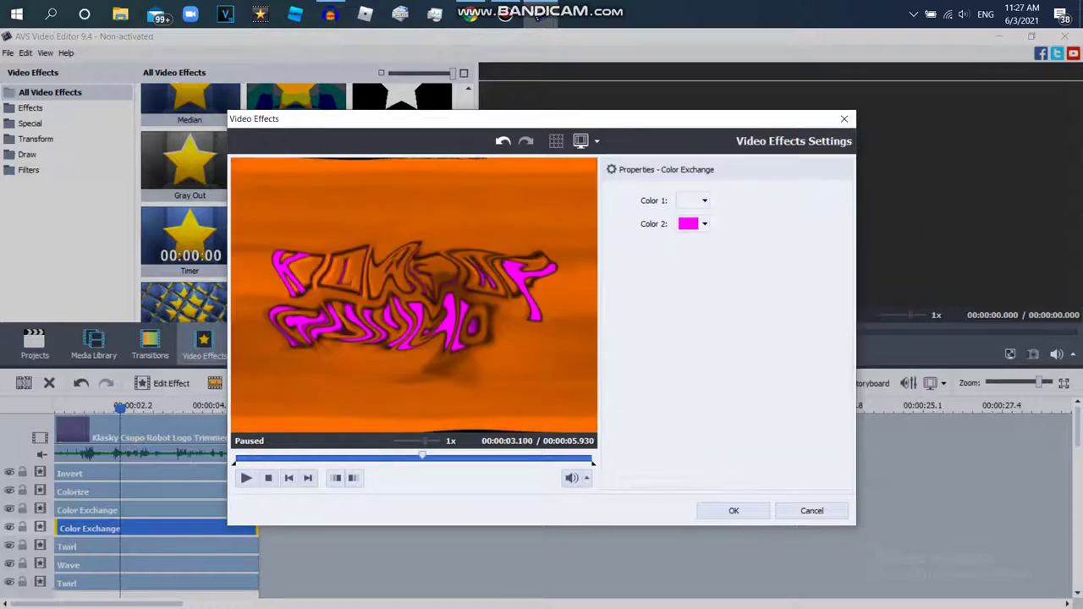
{"action": "left_click_drag", "start_coordinate": [541, 118], "coordinate": [403, 99]}
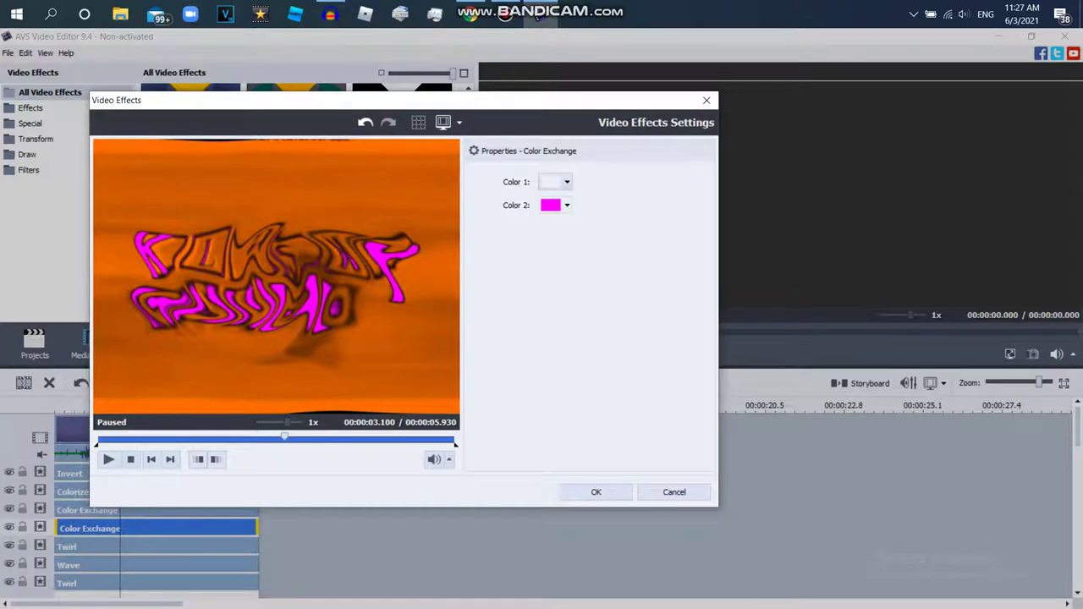
{"action": "left_click", "coordinate": [555, 182]}
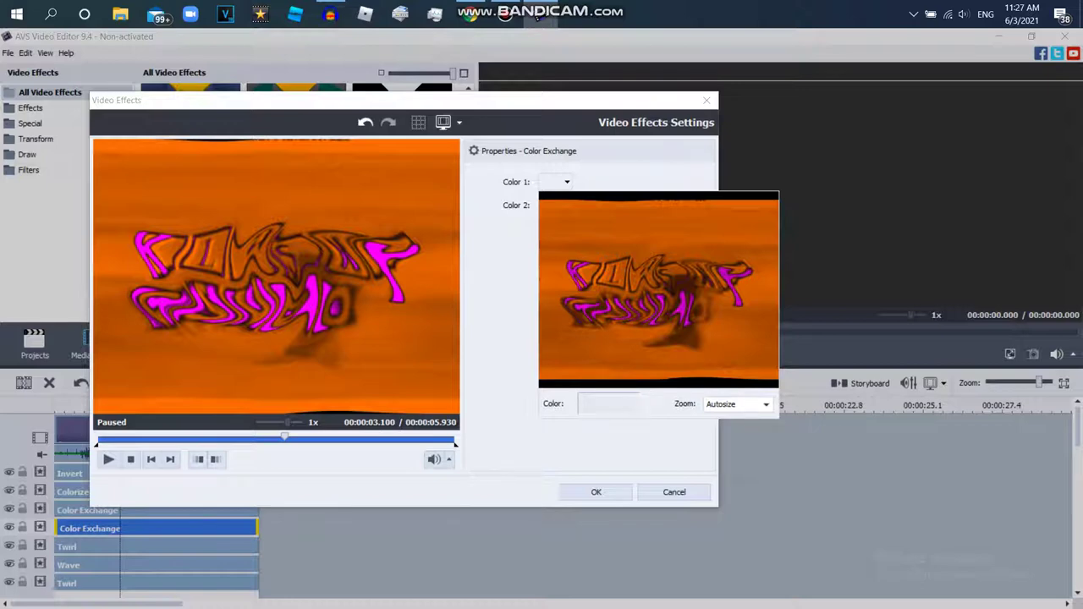
{"action": "key", "text": "Return"}
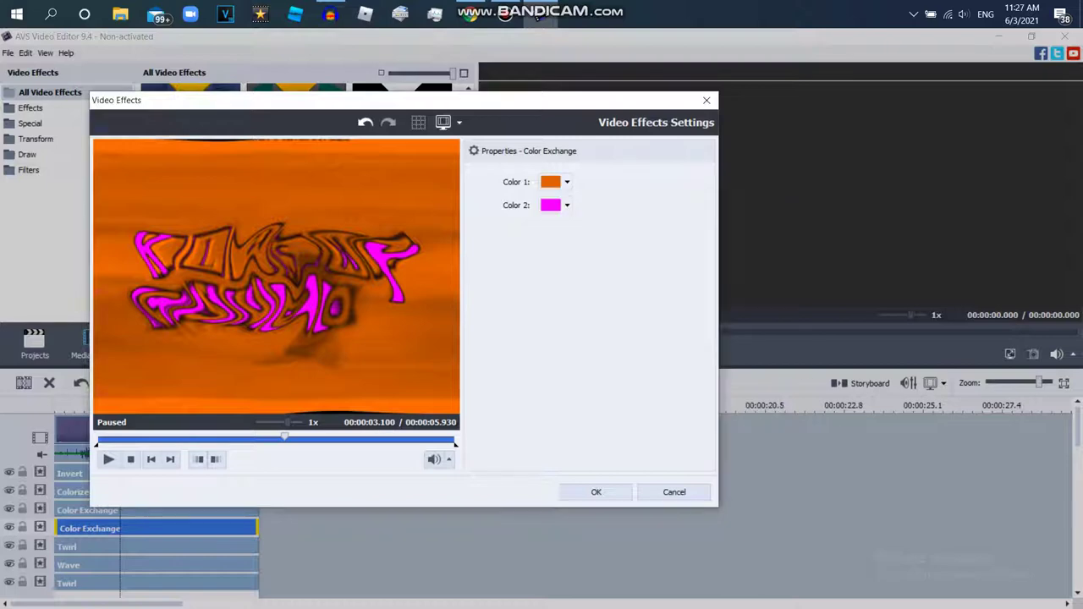
Step: Set the second Color Exchange's Color 1 to dark brown sampled from the frame at 00:00:02.724 and Color 2 to purple
{"action": "left_click_drag", "start_coordinate": [285, 437], "coordinate": [262, 438]}
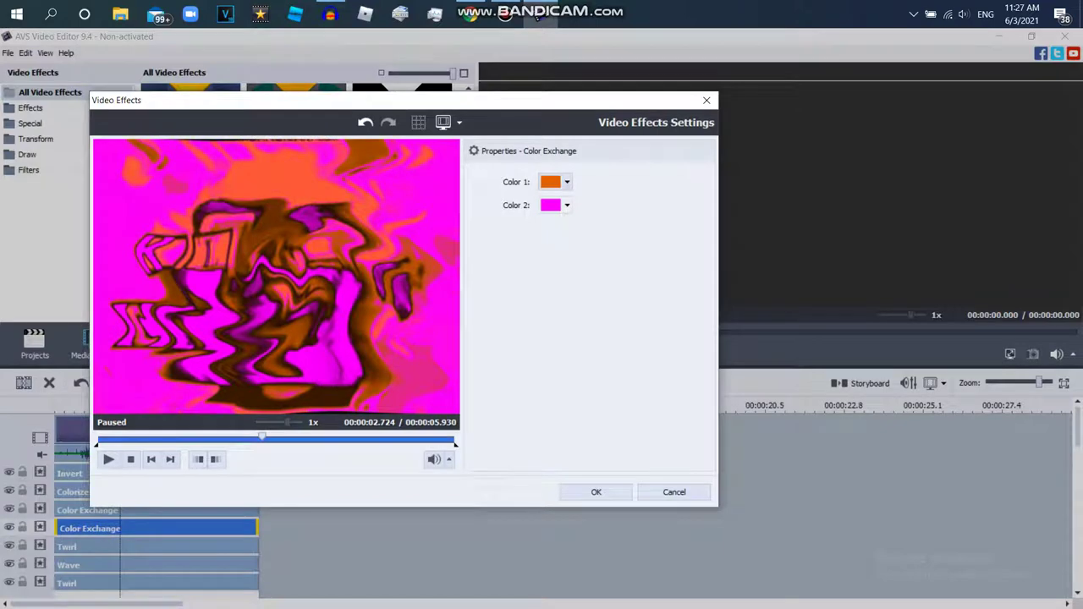
{"action": "left_click", "coordinate": [566, 181]}
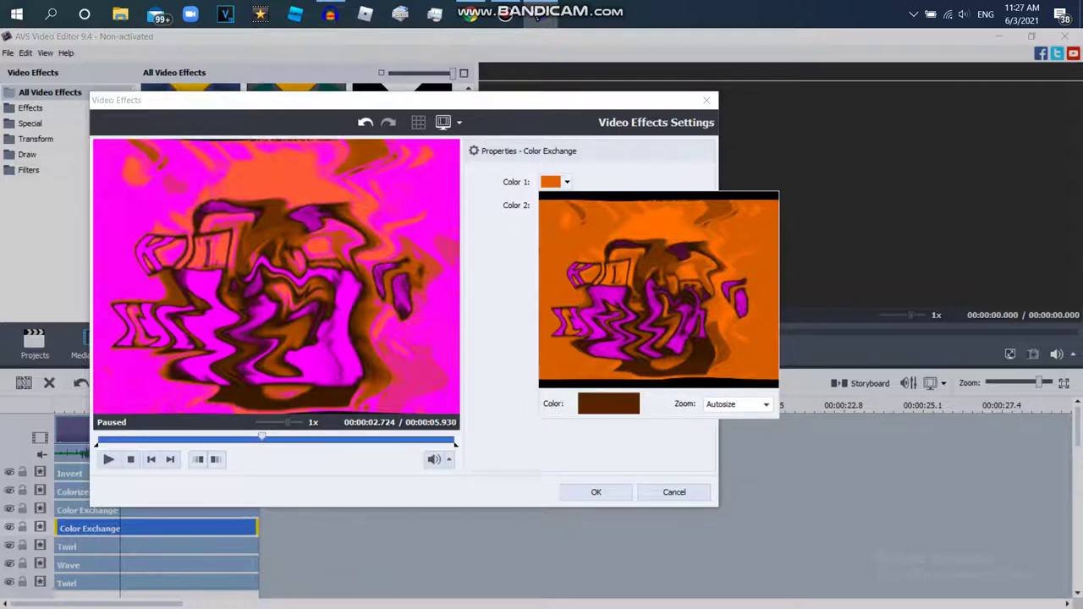
{"action": "left_click", "coordinate": [660, 363]}
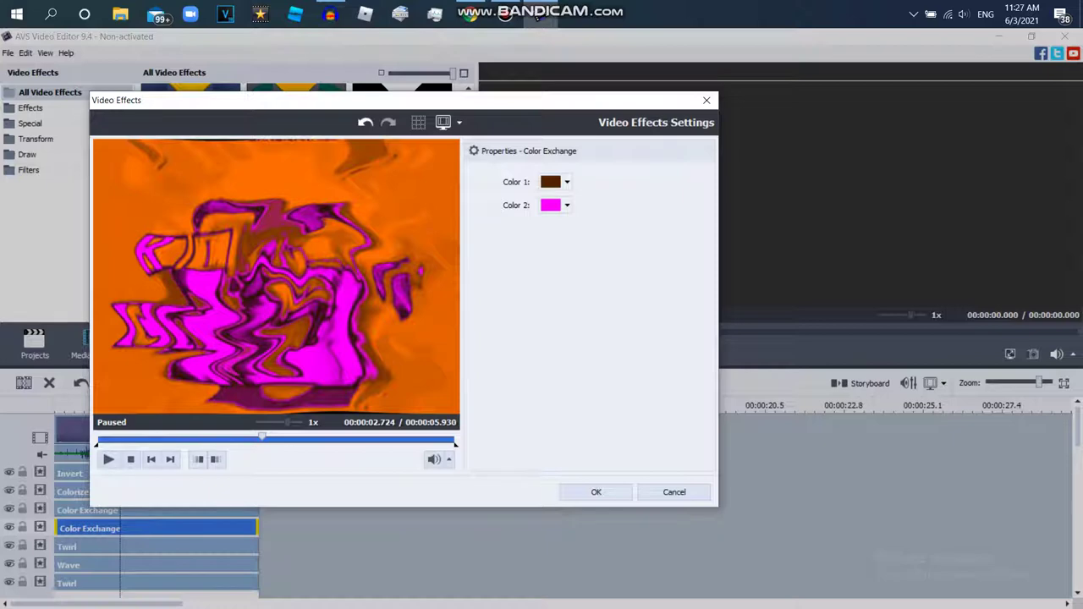
{"action": "left_click", "coordinate": [567, 204]}
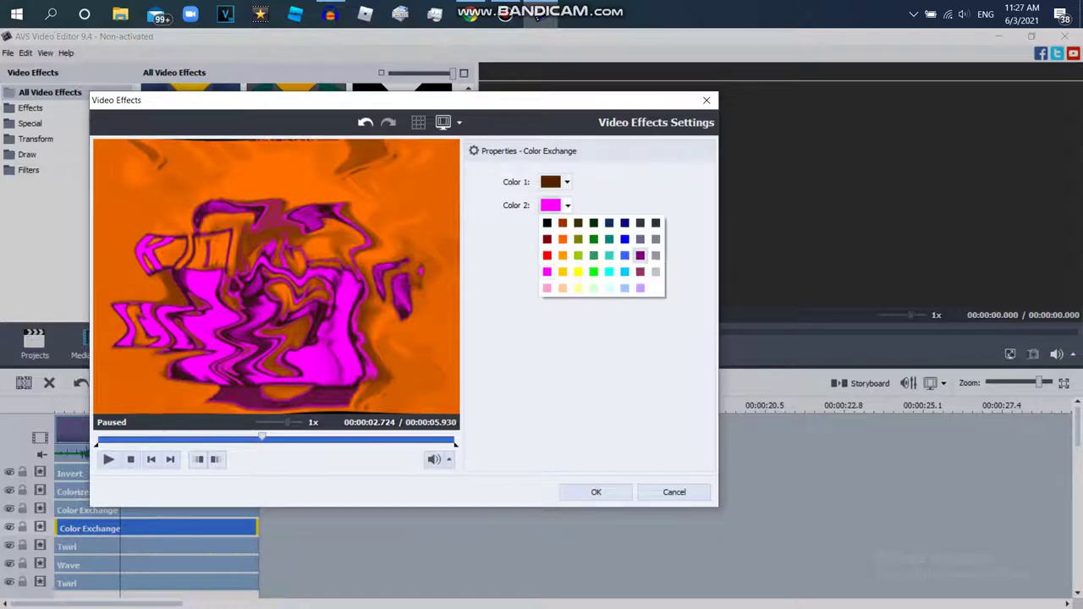
{"action": "left_click", "coordinate": [640, 255]}
Step: Compare the colours with the reference video in Chrome, return to AVS Video Editor and apply the Color Exchange settings
{"action": "left_click", "coordinate": [471, 14]}
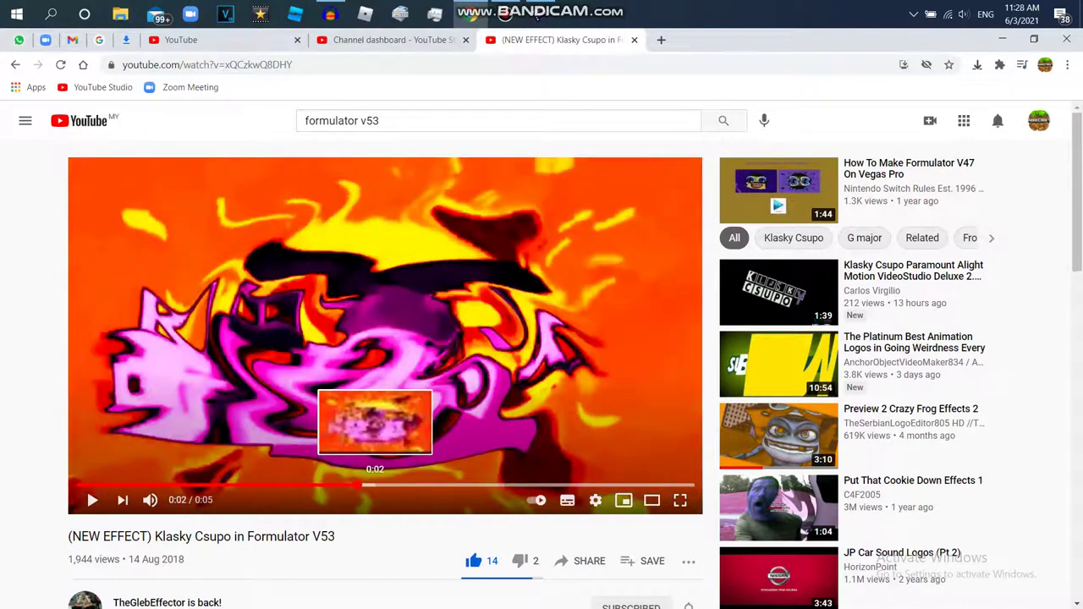
{"action": "left_click", "coordinate": [541, 15]}
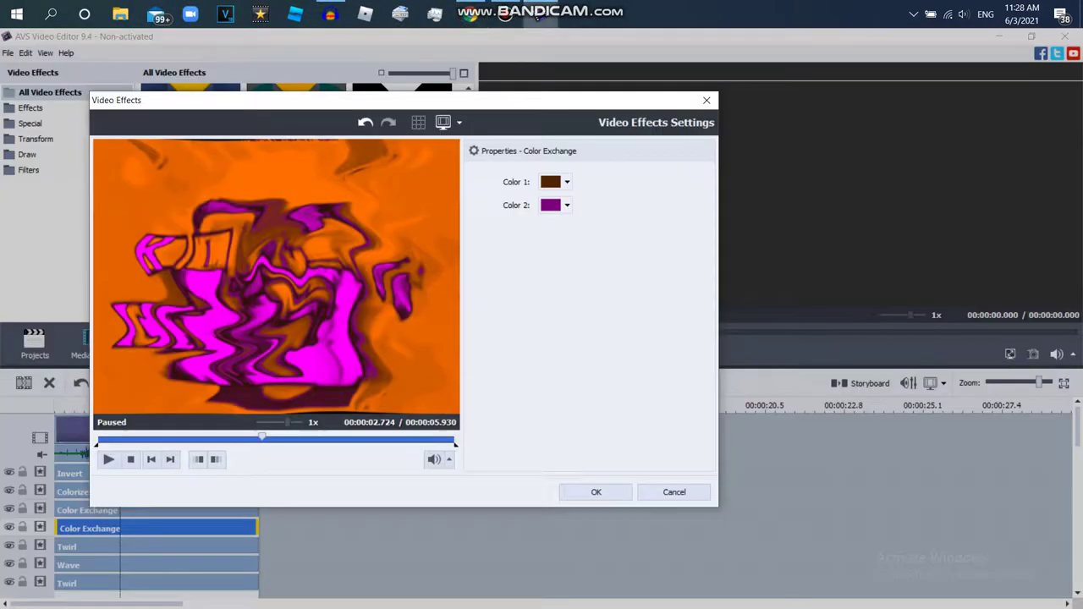
{"action": "left_click", "coordinate": [595, 491]}
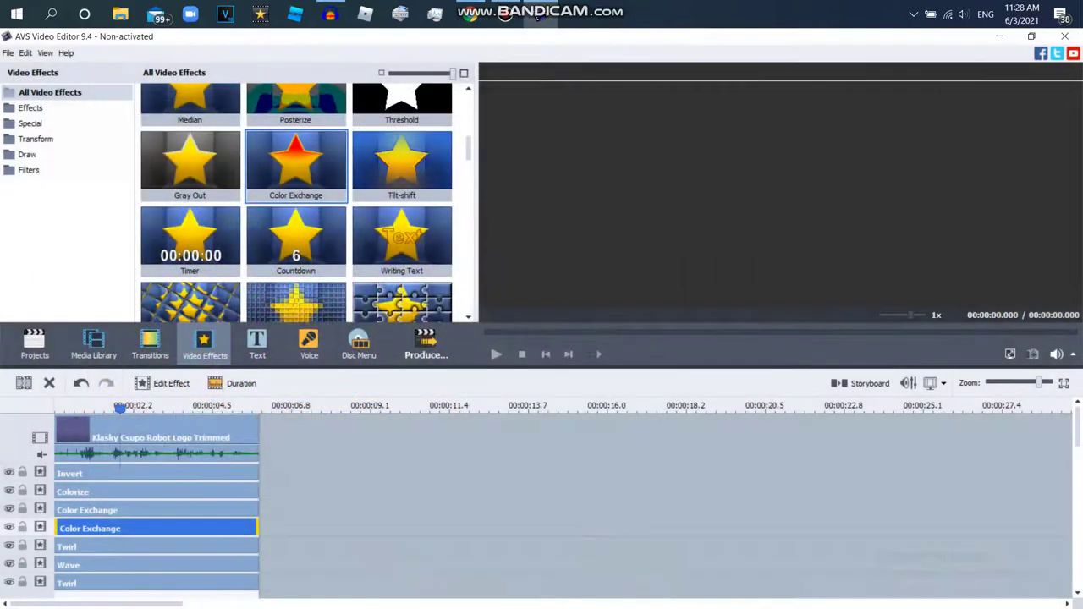
Step: Add a video effect line and shift the lower Twirl, Wave and upper Twirl effects down to free the fifth effect line
{"action": "scroll", "coordinate": [156, 525], "scroll_direction": "down", "scroll_amount": 1}
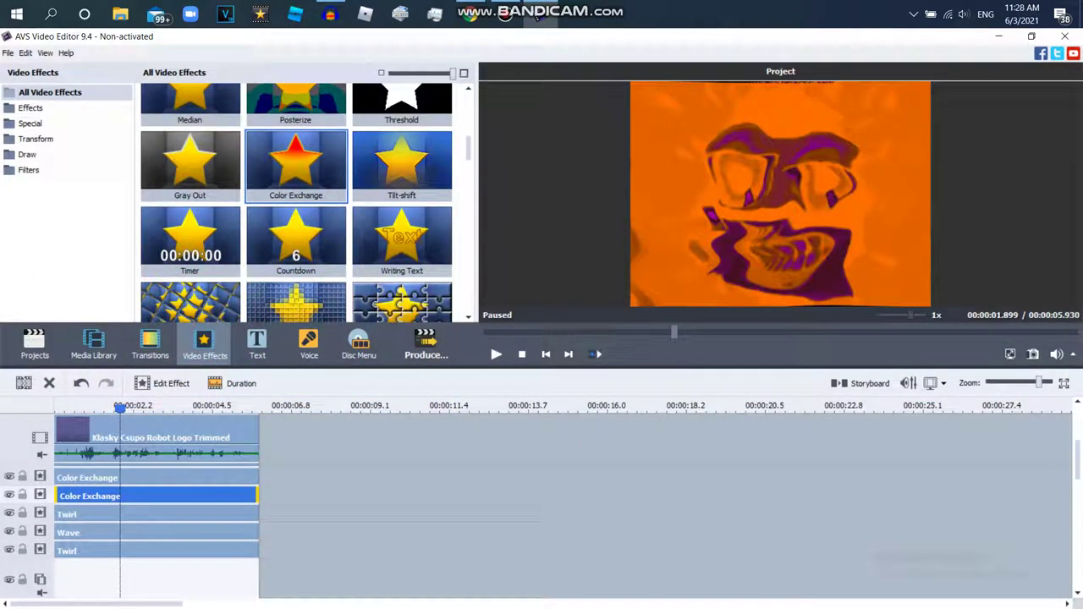
{"action": "right_click", "coordinate": [310, 551]}
{"action": "left_click", "coordinate": [339, 520]}
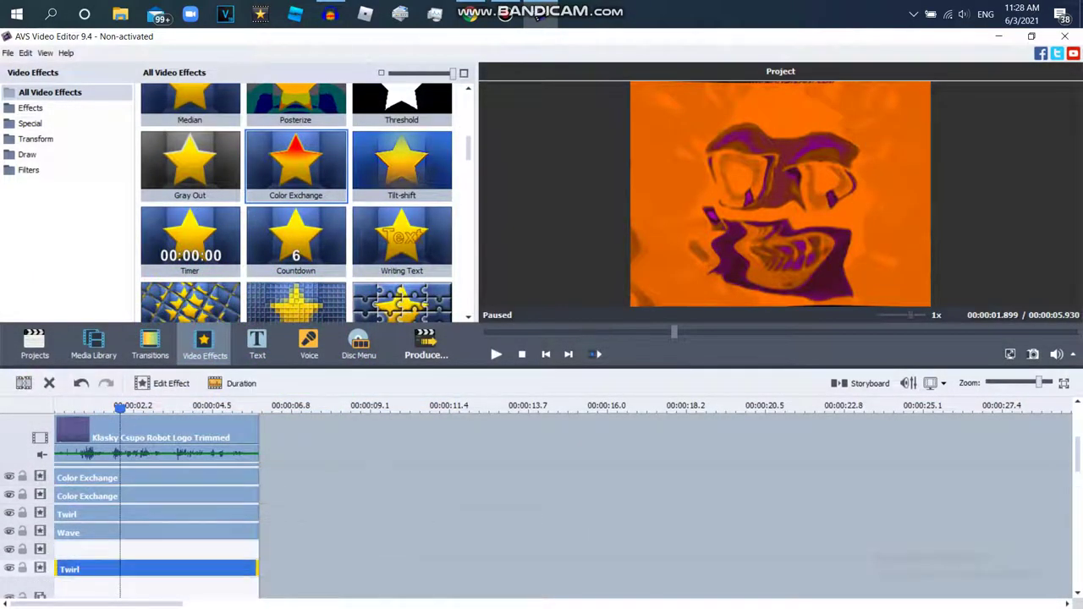
{"action": "left_click_drag", "start_coordinate": [130, 532], "coordinate": [129, 550]}
{"action": "left_click_drag", "start_coordinate": [129, 513], "coordinate": [129, 532]}
Step: Duplicate the second Color Exchange effect and place the copy on the free fifth effect line, aligned with the clip
{"action": "right_click", "coordinate": [130, 504]}
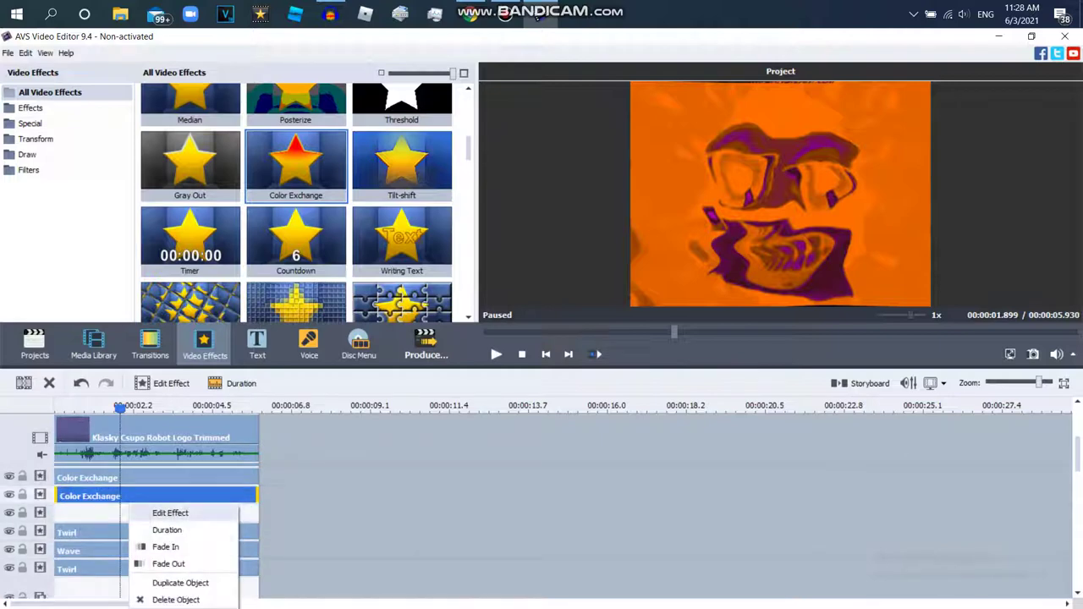
{"action": "left_click", "coordinate": [180, 583]}
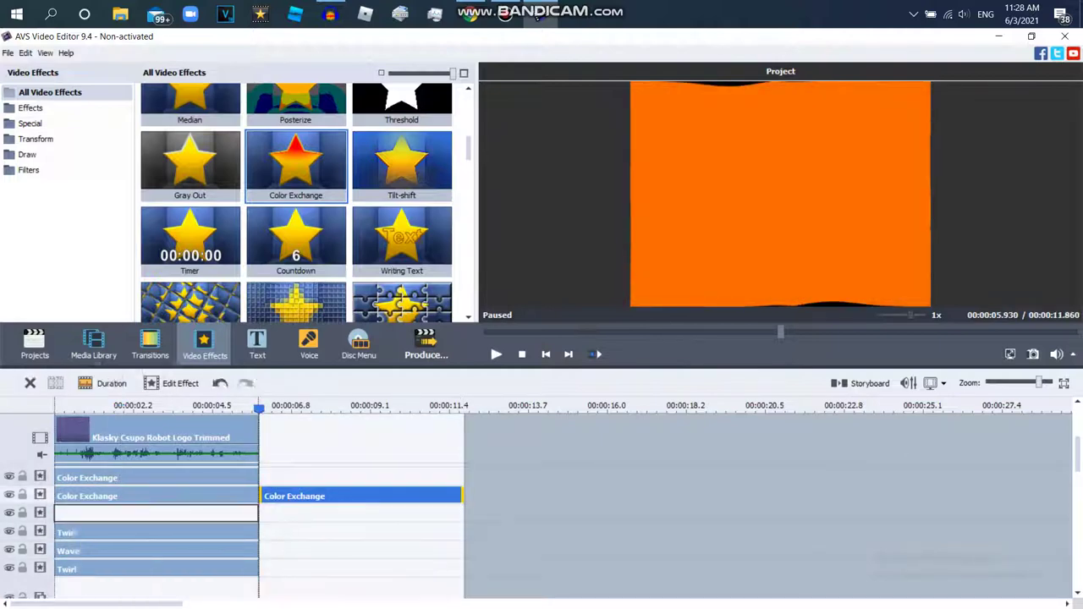
{"action": "left_click_drag", "start_coordinate": [294, 496], "coordinate": [90, 513]}
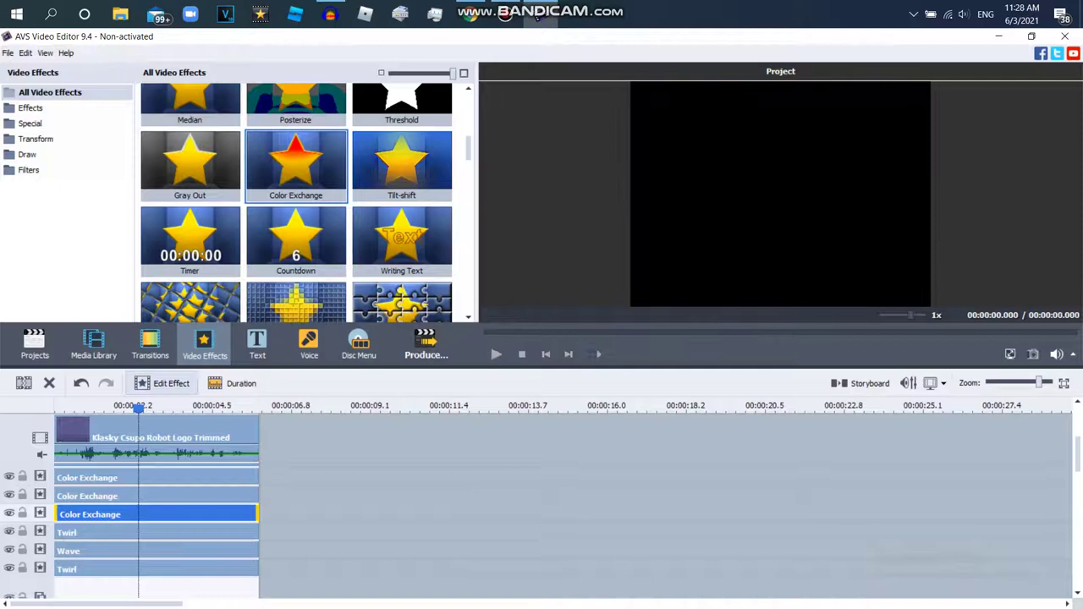
Step: Set the third Color Exchange effect's Color 1 to dark orange sampled from the frame and Color 2 to red, and apply it
{"action": "double_click", "coordinate": [90, 513]}
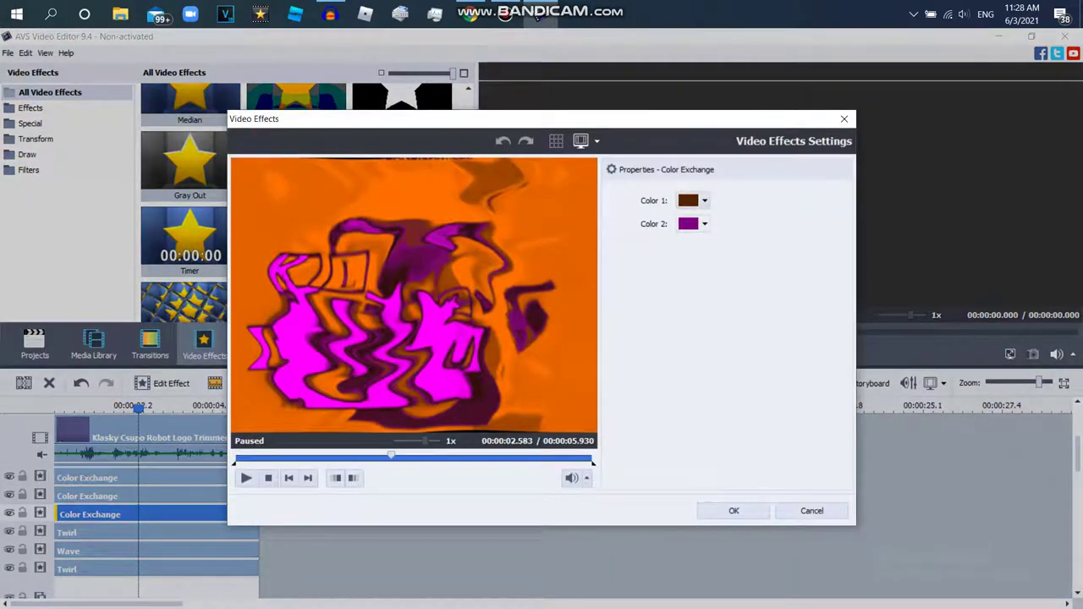
{"action": "left_click", "coordinate": [704, 223]}
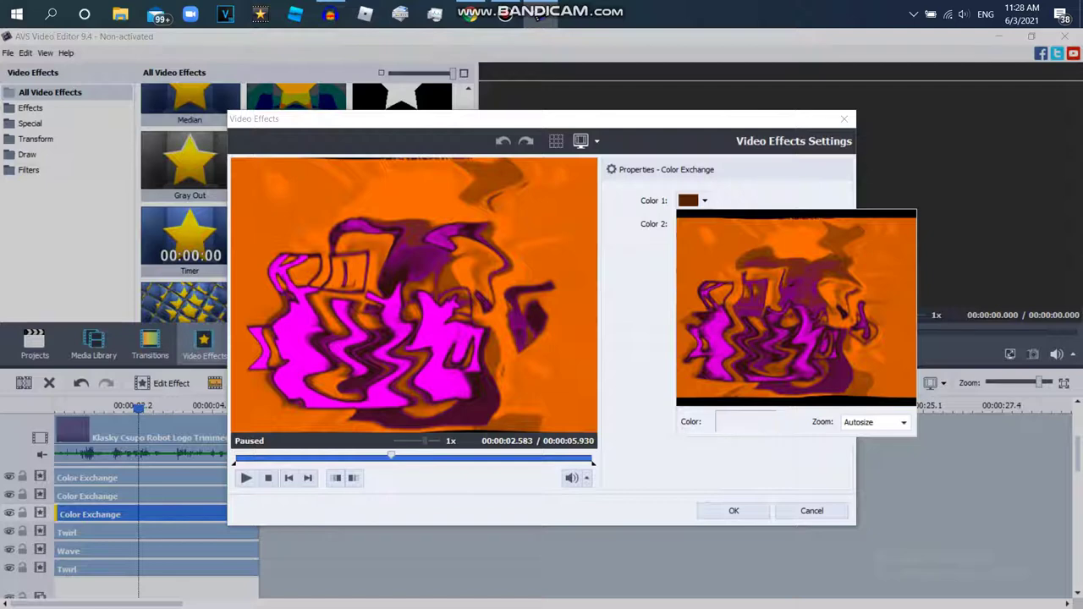
{"action": "key", "text": "Return"}
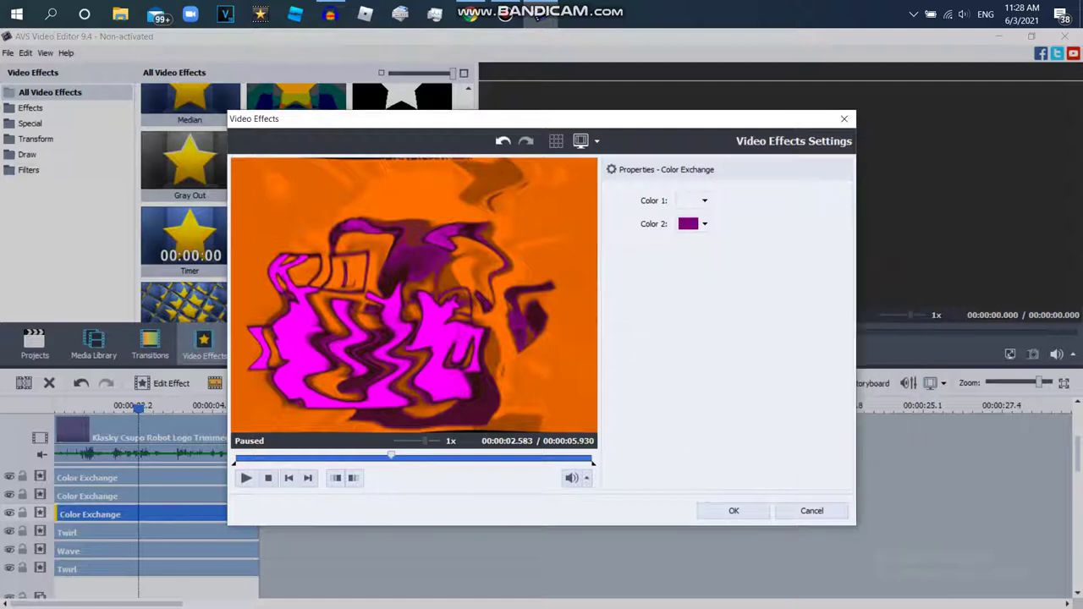
{"action": "left_click", "coordinate": [704, 223]}
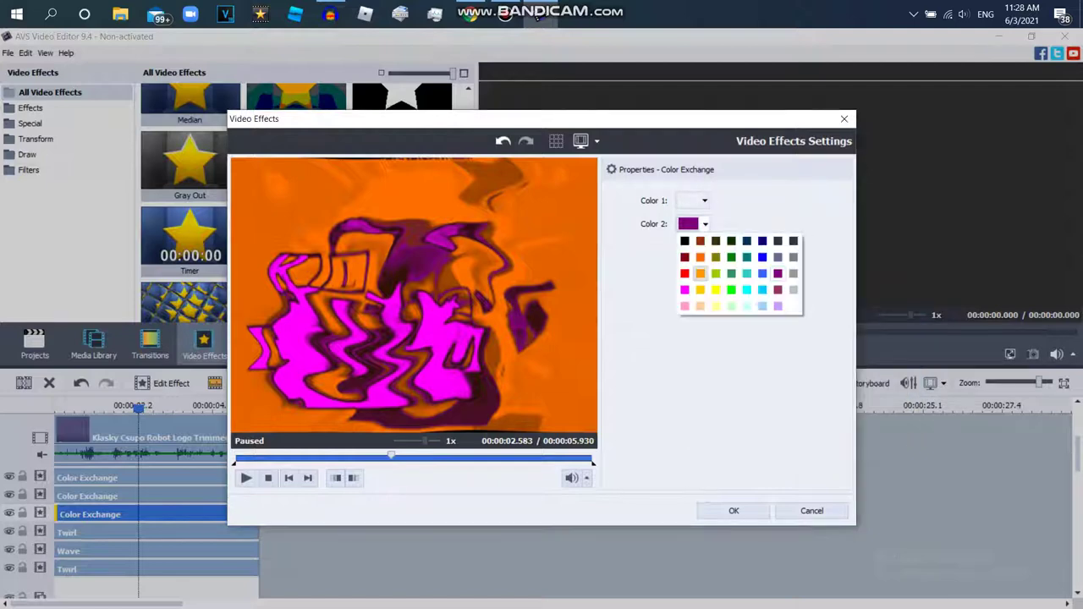
{"action": "left_click", "coordinate": [685, 274]}
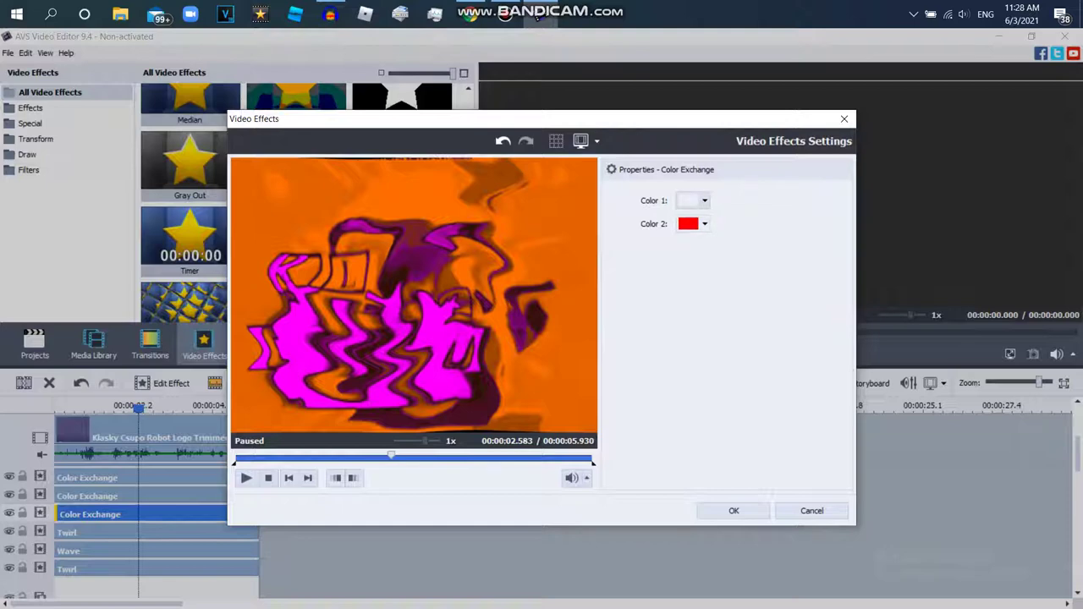
{"action": "left_click", "coordinate": [692, 201]}
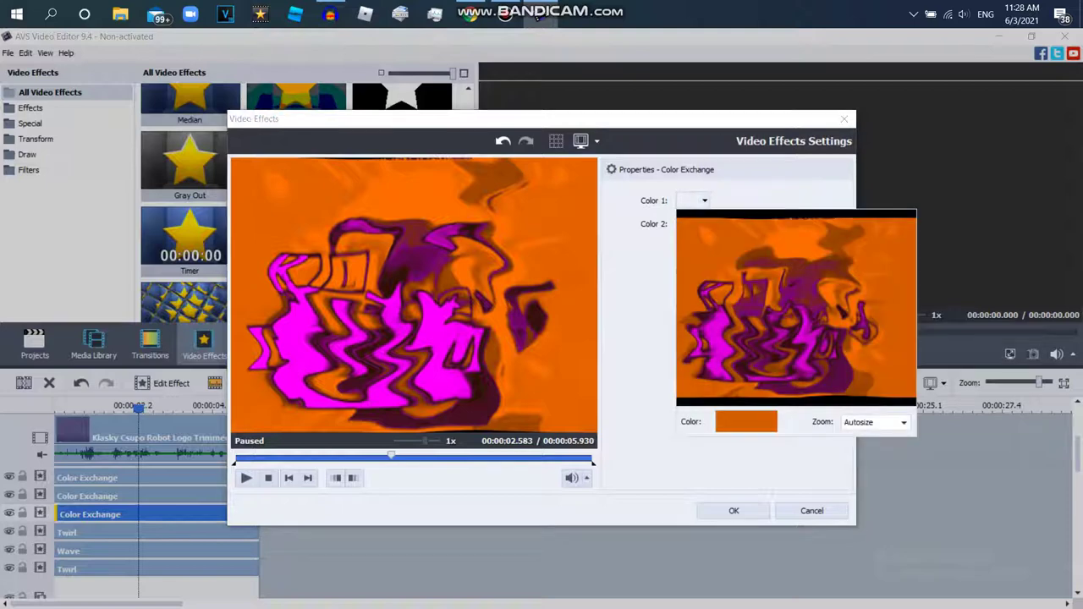
{"action": "left_click", "coordinate": [713, 247]}
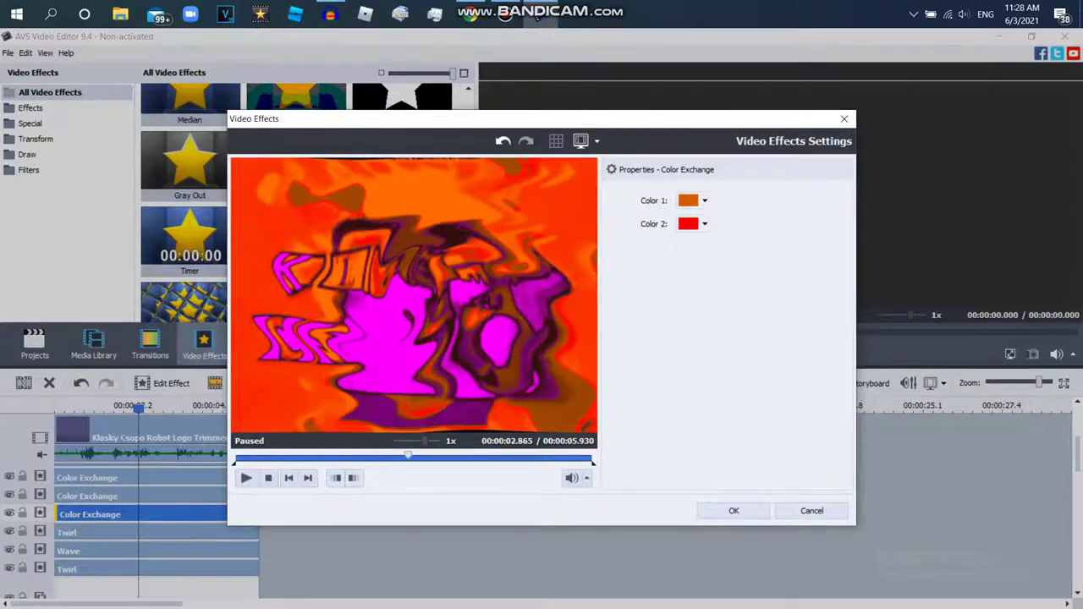
{"action": "left_click", "coordinate": [734, 510]}
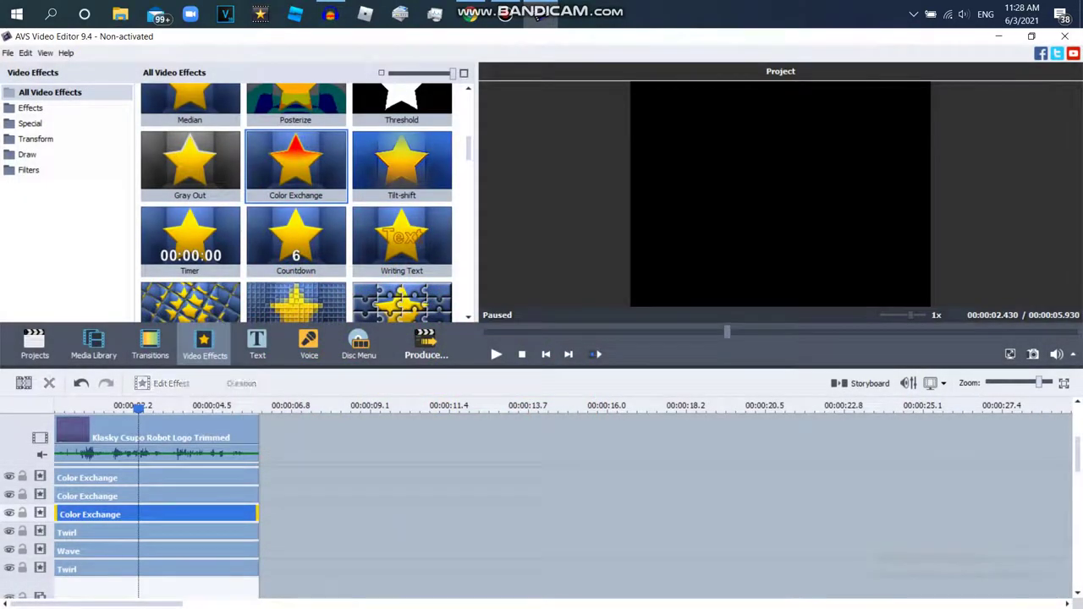
Step: Add another effect line and move the two Twirl effects and the Wave down to free the sixth effect line
{"action": "right_click", "coordinate": [280, 570]}
{"action": "left_click", "coordinate": [313, 543]}
{"action": "left_click_drag", "start_coordinate": [157, 569], "coordinate": [157, 587]}
{"action": "left_click_drag", "start_coordinate": [157, 551], "coordinate": [157, 570]}
{"action": "left_click_drag", "start_coordinate": [156, 532], "coordinate": [156, 551]}
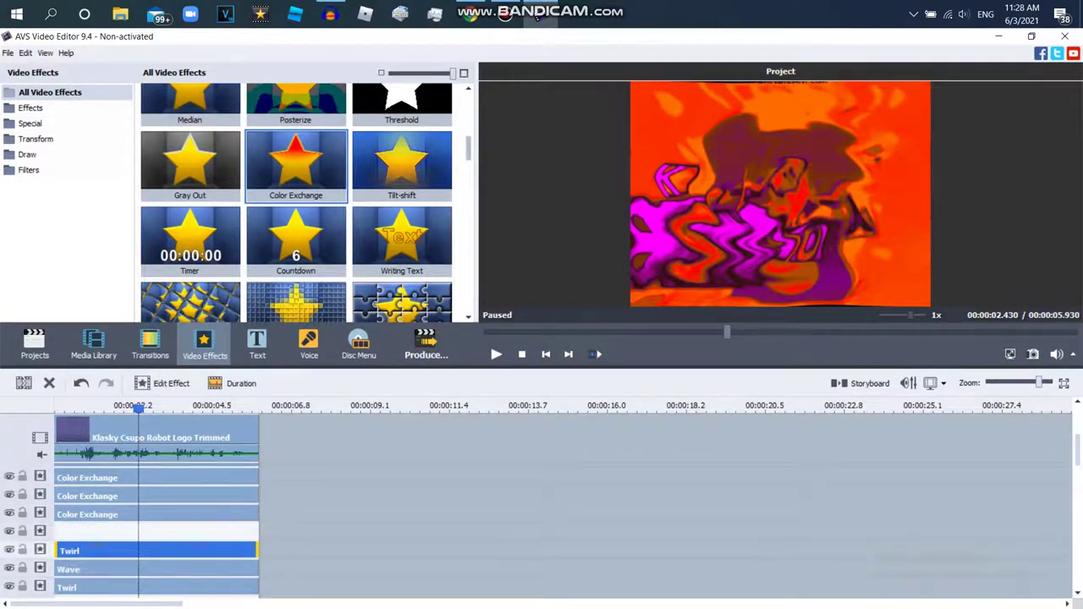
Step: Add the Posterize effect on the free line below the third Color Exchange and trim it to the clip's length
{"action": "scroll", "coordinate": [296, 203], "scroll_direction": "down", "scroll_amount": 8}
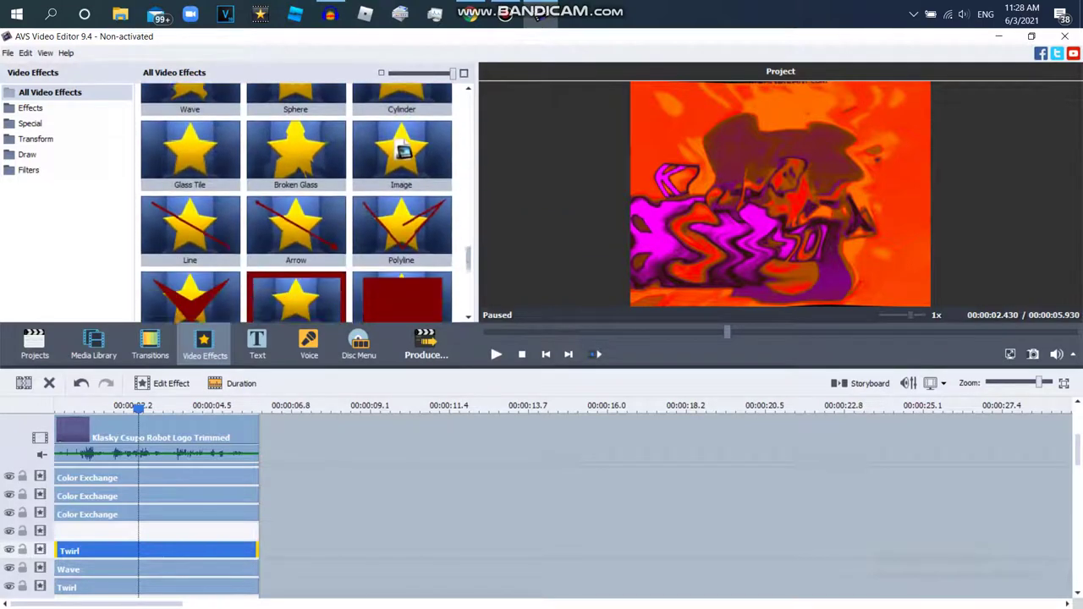
{"action": "scroll", "coordinate": [296, 203], "scroll_direction": "down", "scroll_amount": 1}
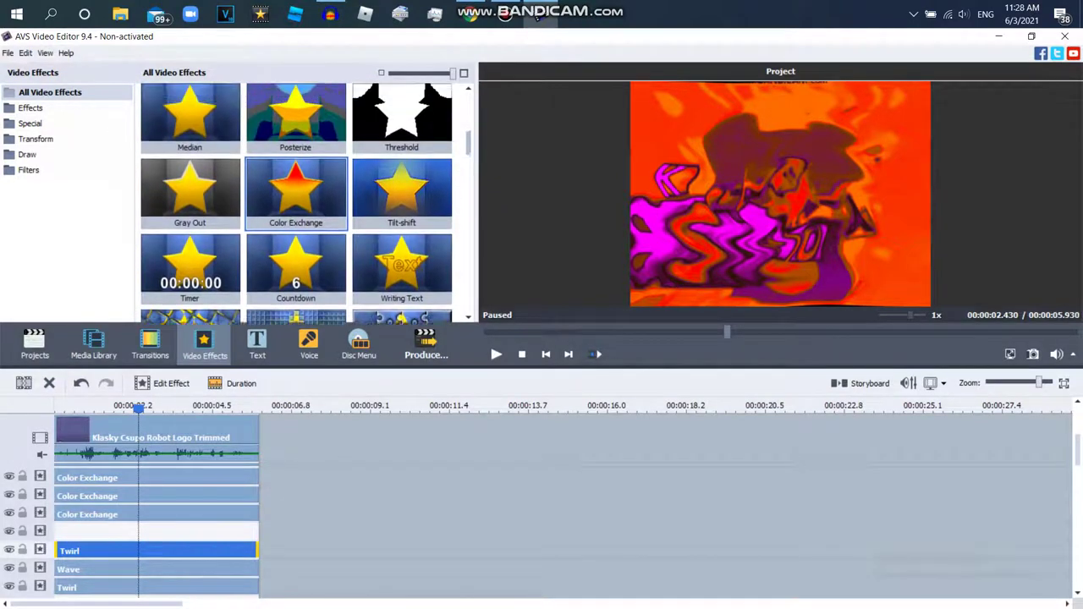
{"action": "scroll", "coordinate": [297, 203], "scroll_direction": "down", "scroll_amount": 2}
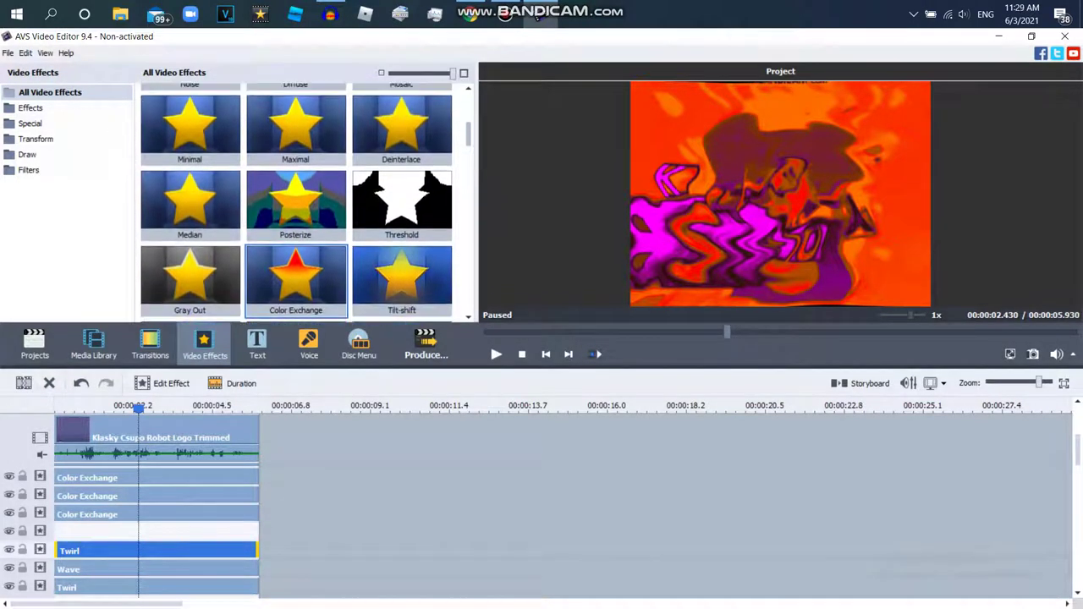
{"action": "scroll", "coordinate": [296, 203], "scroll_direction": "up", "scroll_amount": 4}
{"action": "scroll", "coordinate": [296, 203], "scroll_direction": "down", "scroll_amount": 2}
{"action": "left_click_drag", "start_coordinate": [296, 245], "coordinate": [127, 533]}
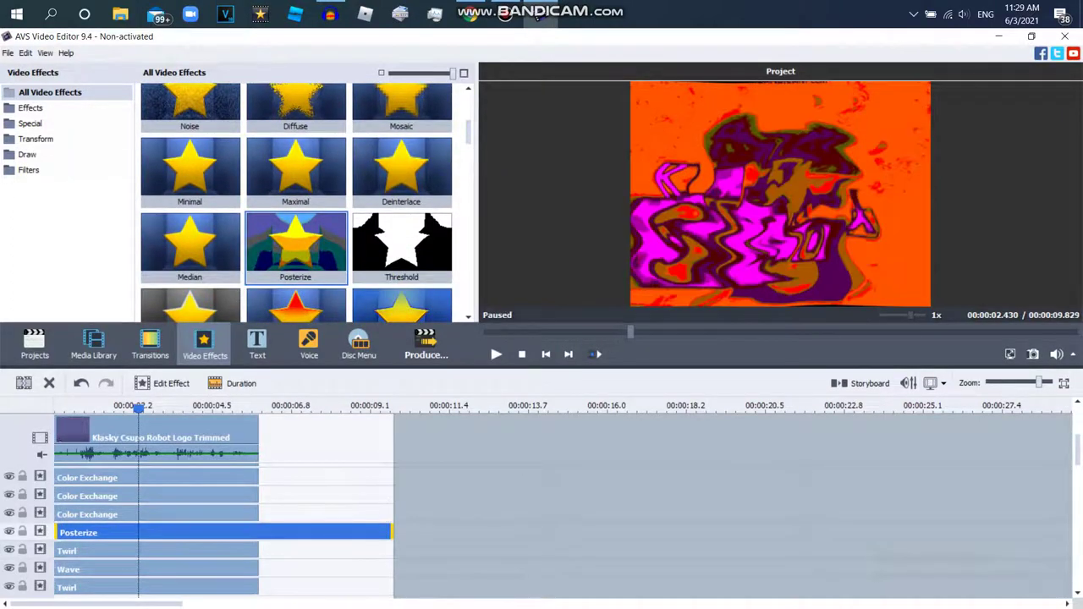
{"action": "left_click_drag", "start_coordinate": [390, 532], "coordinate": [258, 532]}
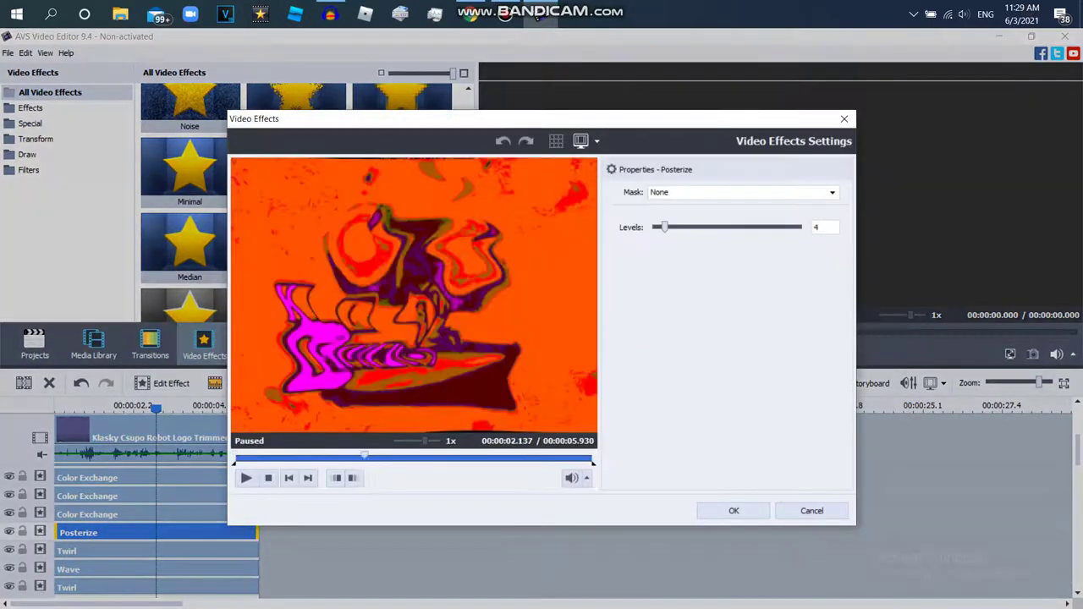
Step: Set the Posterize effect's levels to 6 and apply it
{"action": "left_click_drag", "start_coordinate": [664, 227], "coordinate": [658, 227]}
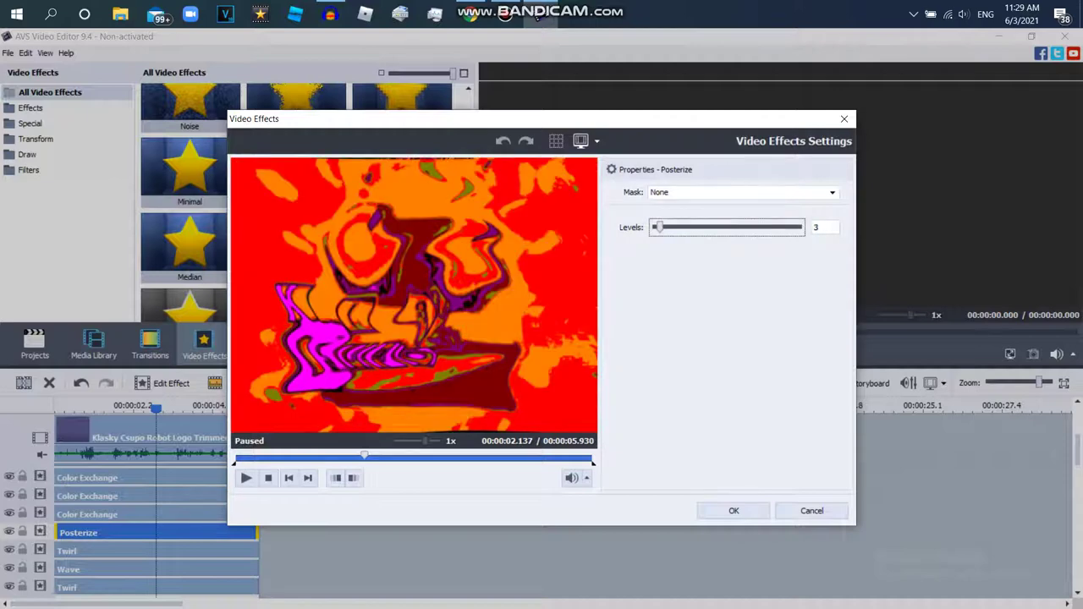
{"action": "left_click_drag", "start_coordinate": [654, 227], "coordinate": [678, 227]}
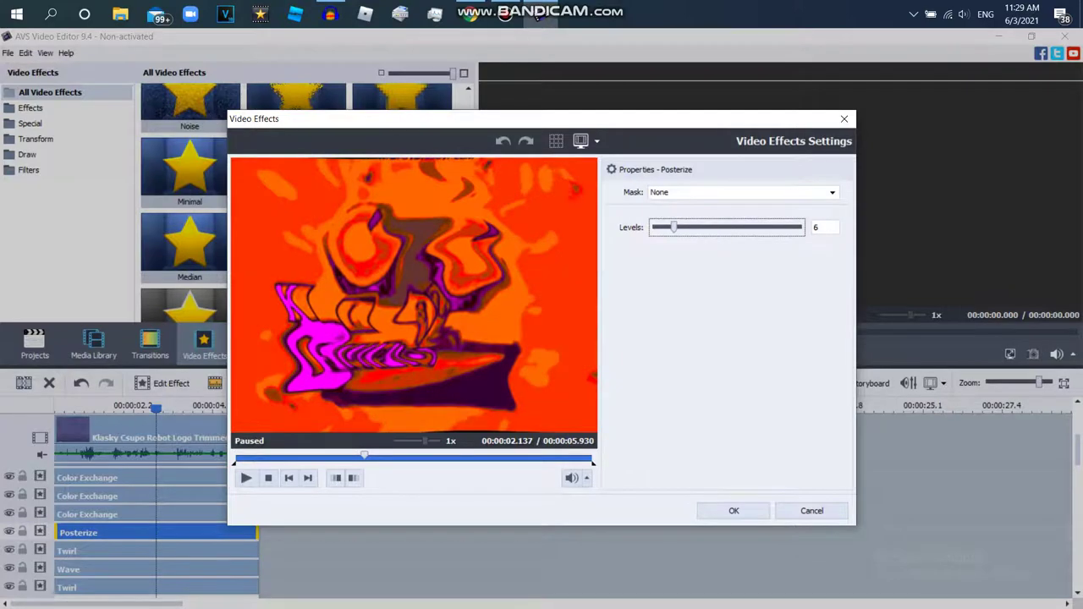
{"action": "left_click", "coordinate": [734, 510]}
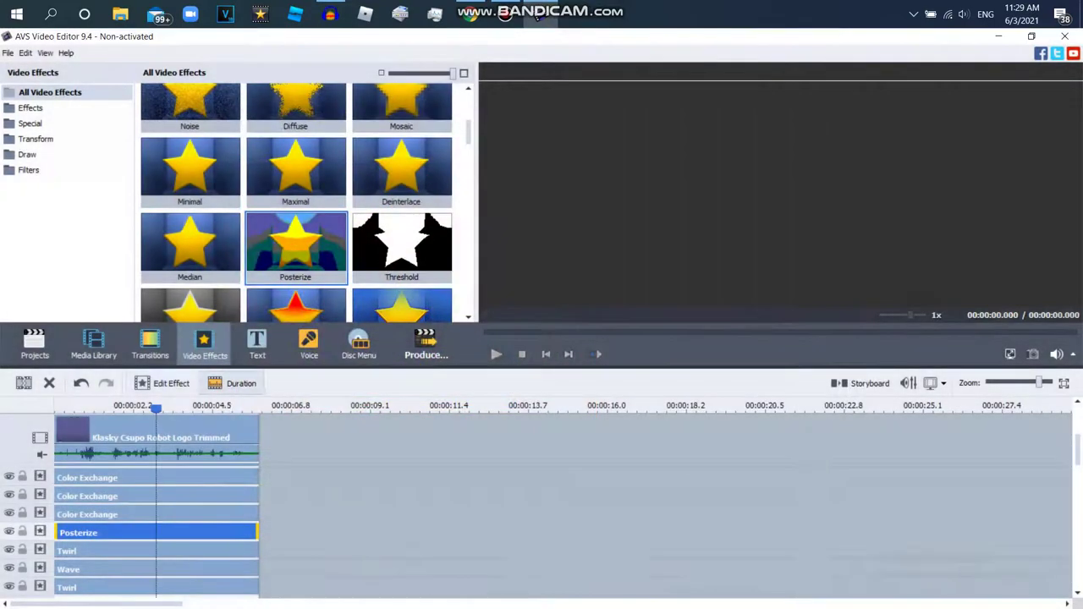
Step: Mute the audio of the Klasky Csupo Robot Logo Trimmed clip
{"action": "left_click", "coordinate": [60, 409]}
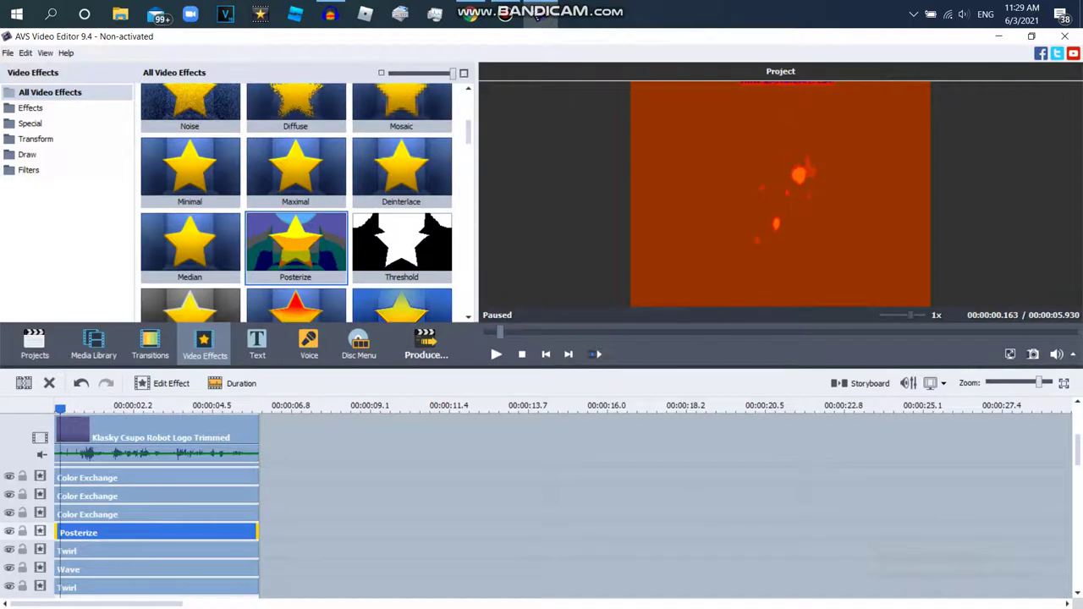
{"action": "right_click", "coordinate": [144, 427]}
{"action": "left_click", "coordinate": [175, 331]}
Step: Import the Klasky Csupo Robot Logo in Formulator V53 audio file from the Audacity folder into the media library
{"action": "left_click", "coordinate": [94, 344]}
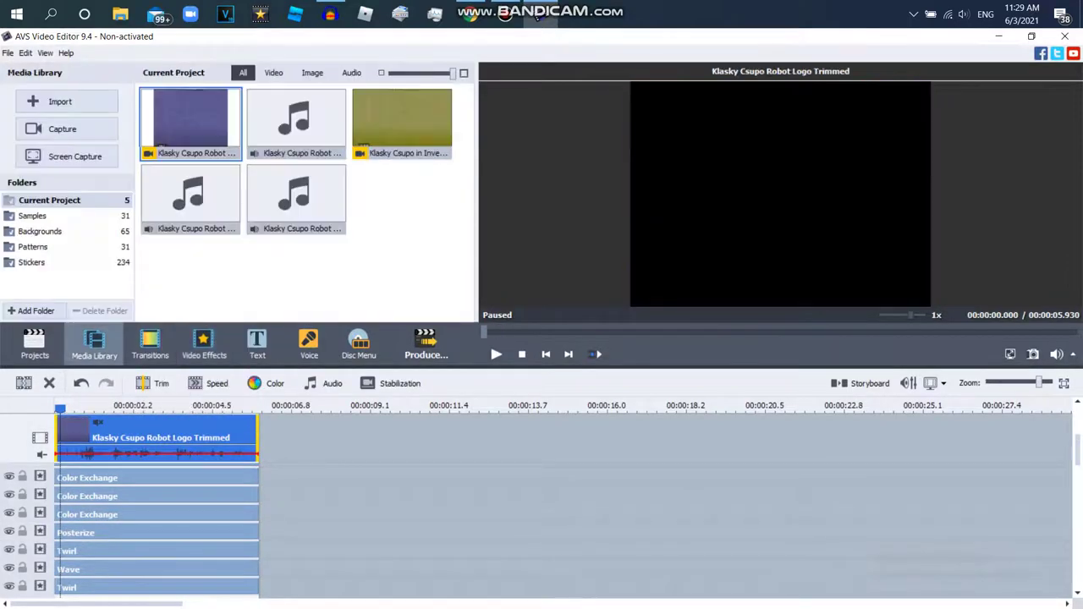
{"action": "left_click", "coordinate": [67, 101]}
{"action": "left_click", "coordinate": [60, 102]}
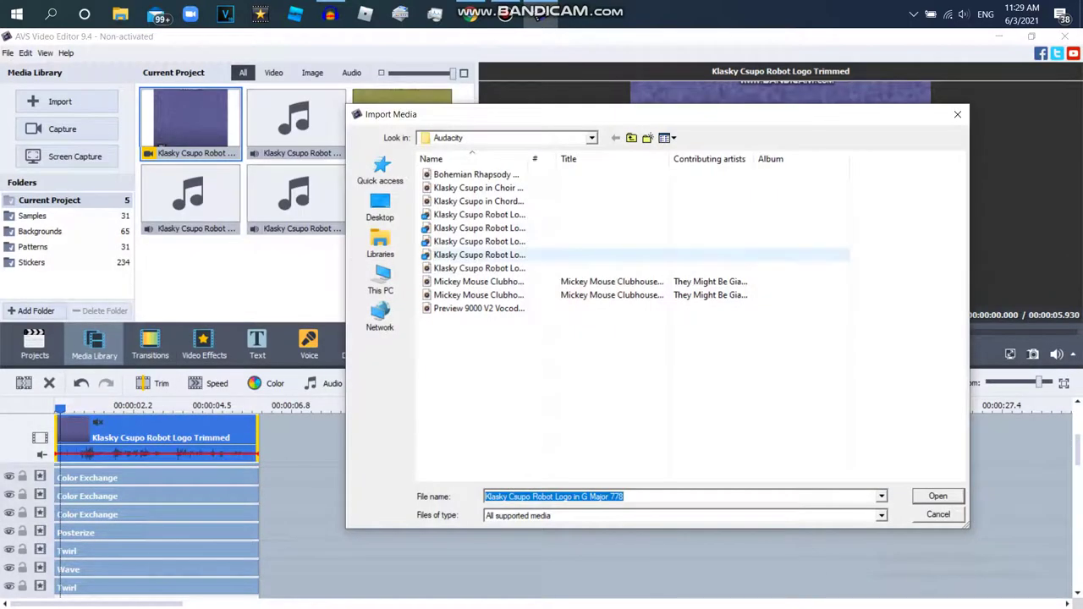
{"action": "left_click", "coordinate": [478, 268]}
{"action": "left_click", "coordinate": [479, 255]}
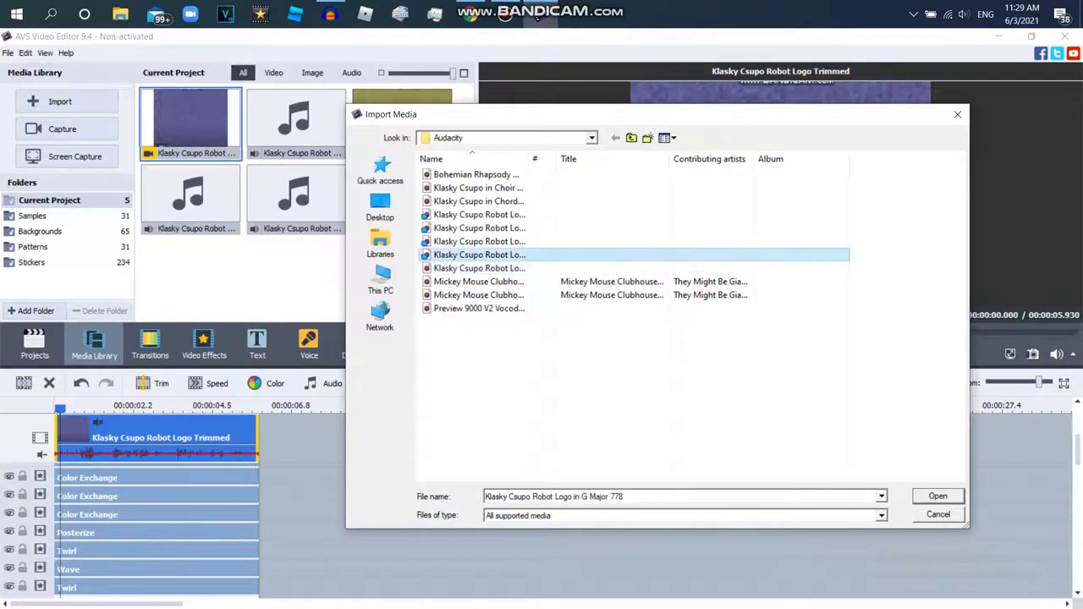
{"action": "left_click", "coordinate": [479, 241]}
{"action": "left_click", "coordinate": [479, 228]}
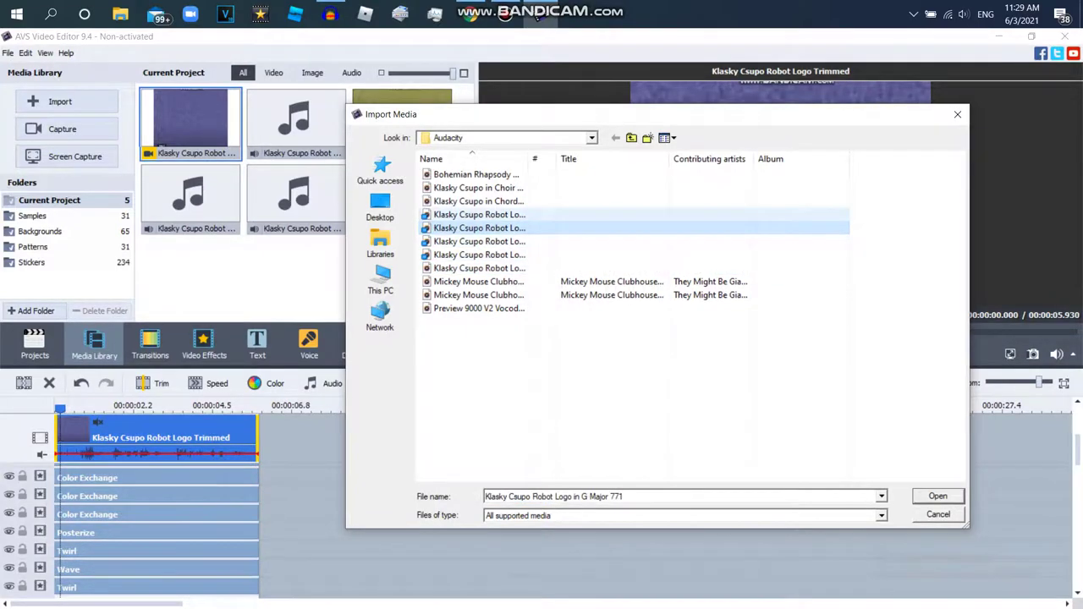
{"action": "double_click", "coordinate": [478, 214]}
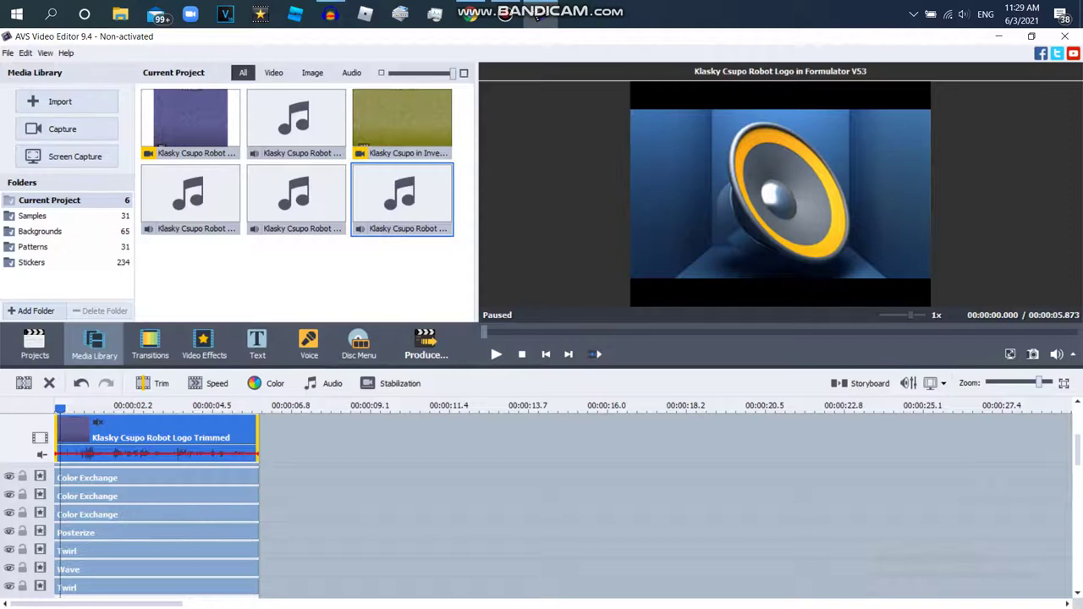
Step: Place the Formulator V53 audio on the first audio line at the start of the timeline and play the project
{"action": "left_click_drag", "start_coordinate": [401, 199], "coordinate": [77, 532]}
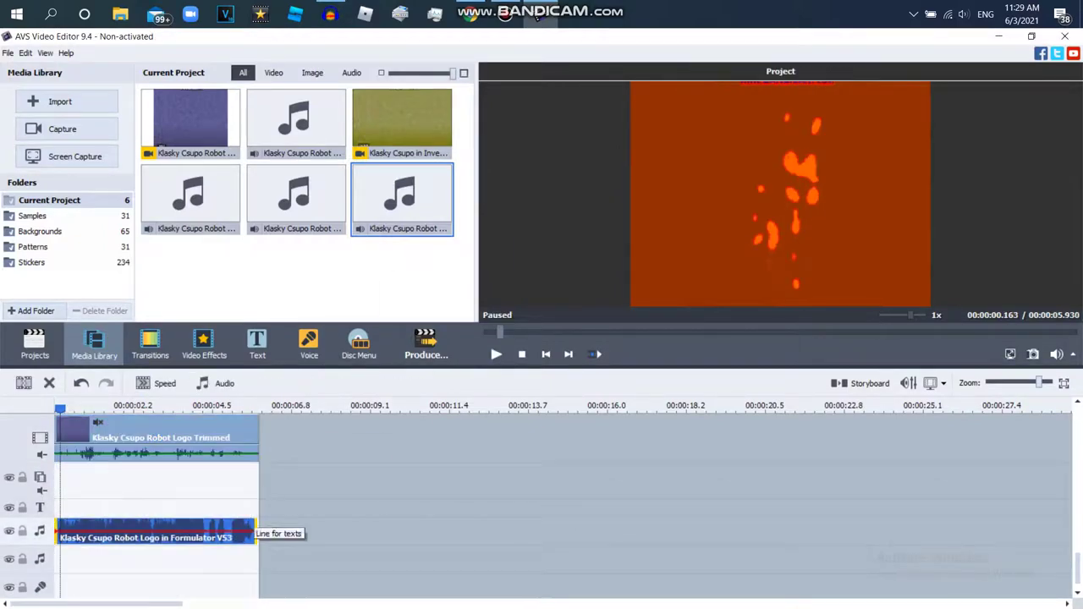
{"action": "left_click", "coordinate": [496, 354]}
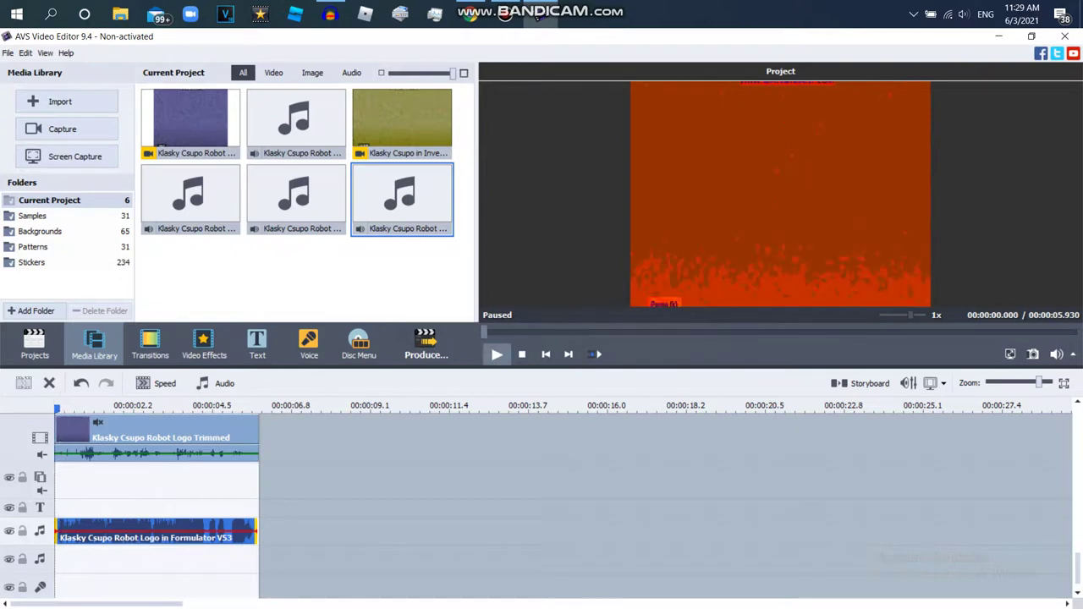